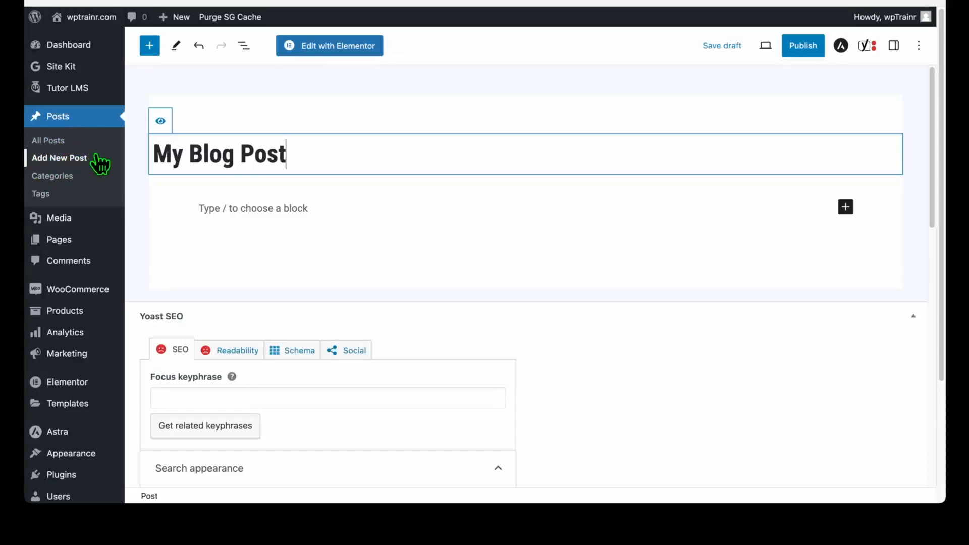
Open the list of all posts and start a new post from there.
left_click(64, 118)
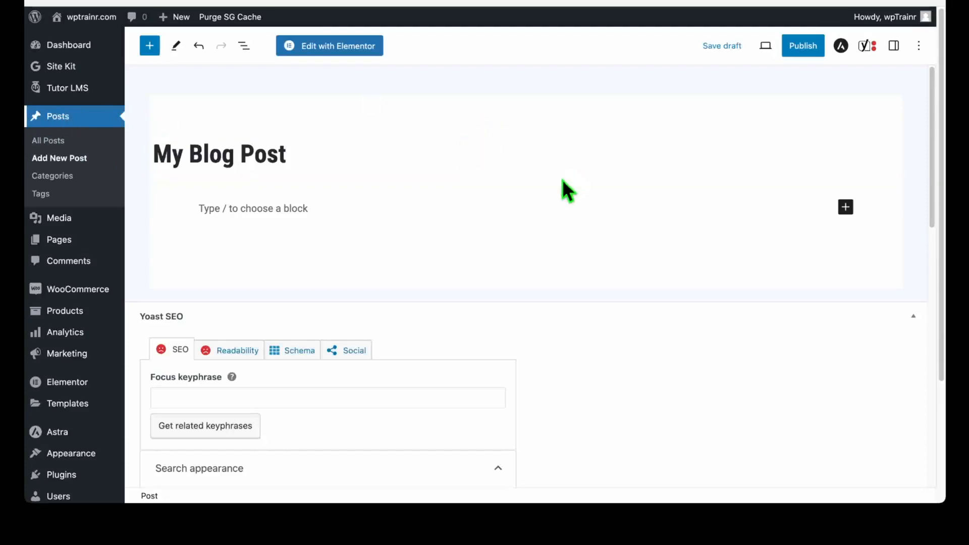
left_click(100, 140)
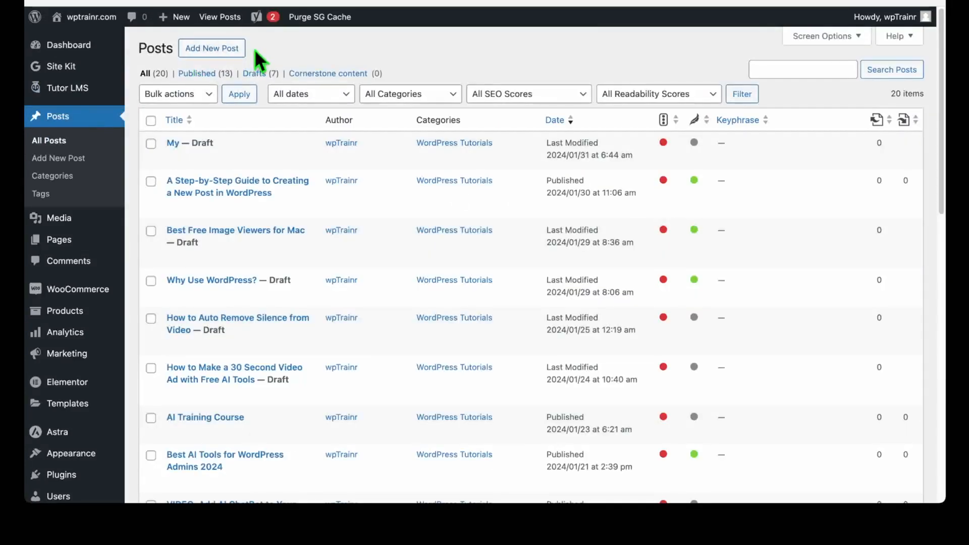
left_click_drag(253, 52, 186, 47)
left_click(222, 50)
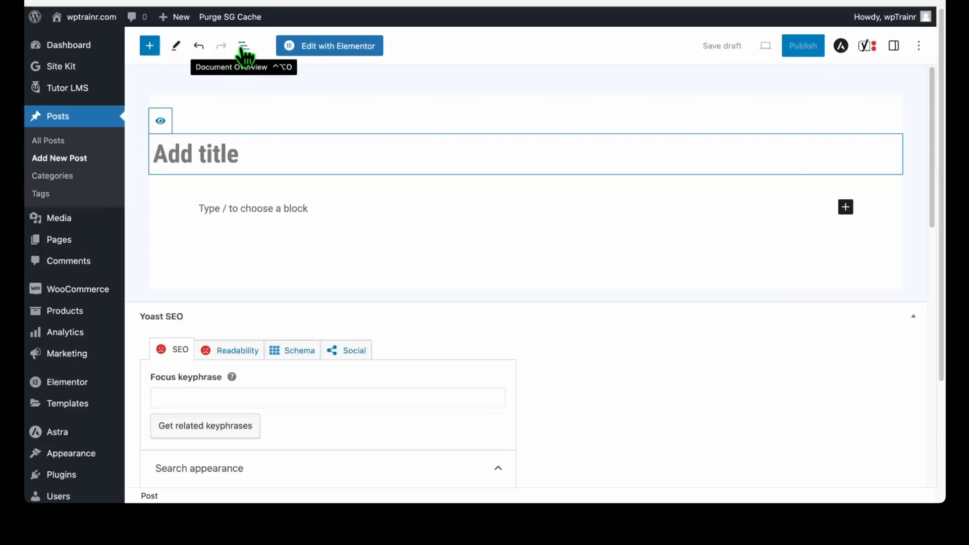
Insert an Image block into the body of the new post and close the block inserter.
left_click(152, 48)
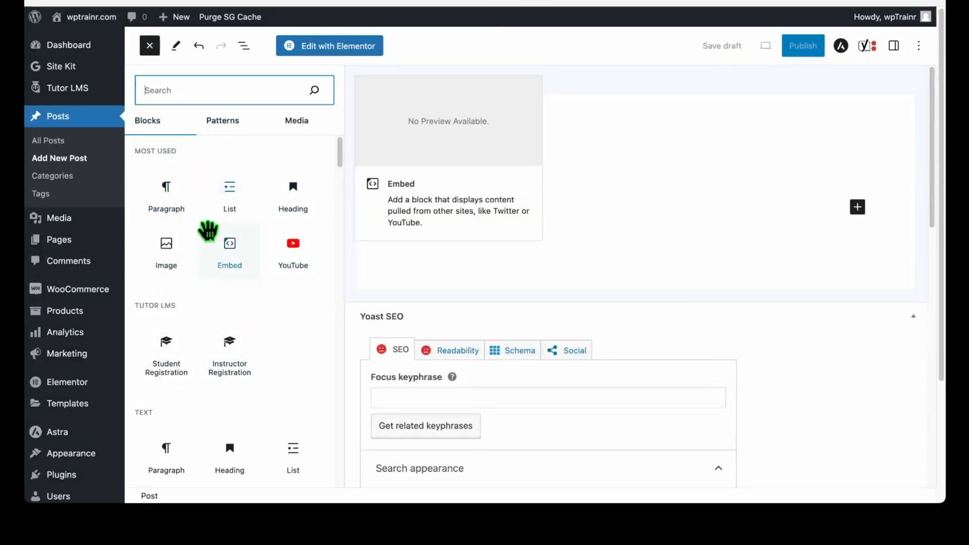
left_click(166, 251)
left_click_drag(166, 251, 498, 211)
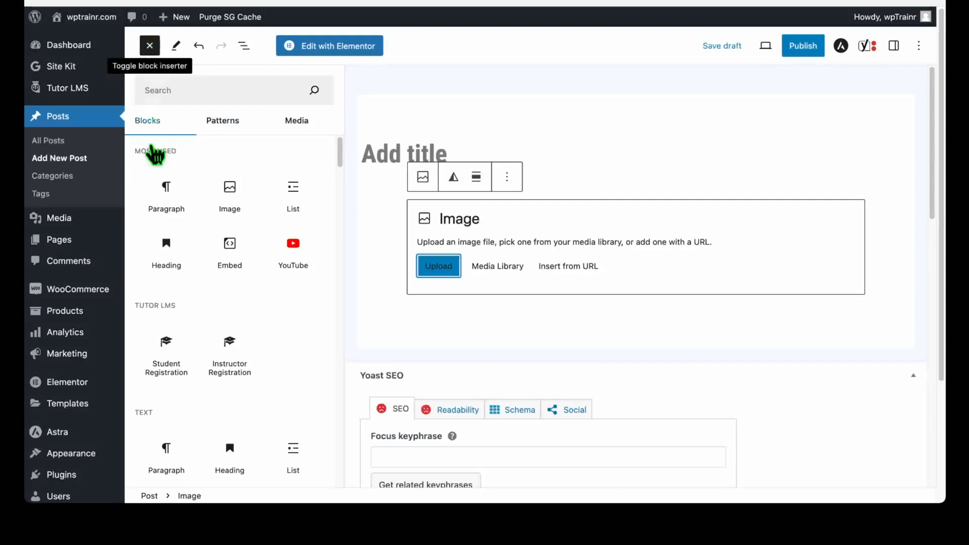
left_click(150, 46)
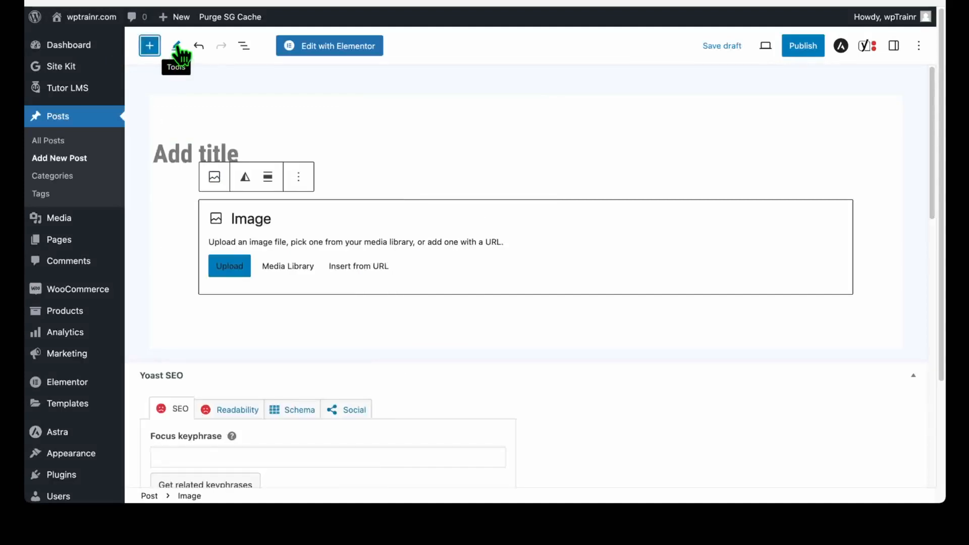
Switch the editor's tool mode to Select and return it to Edit.
left_click(181, 50)
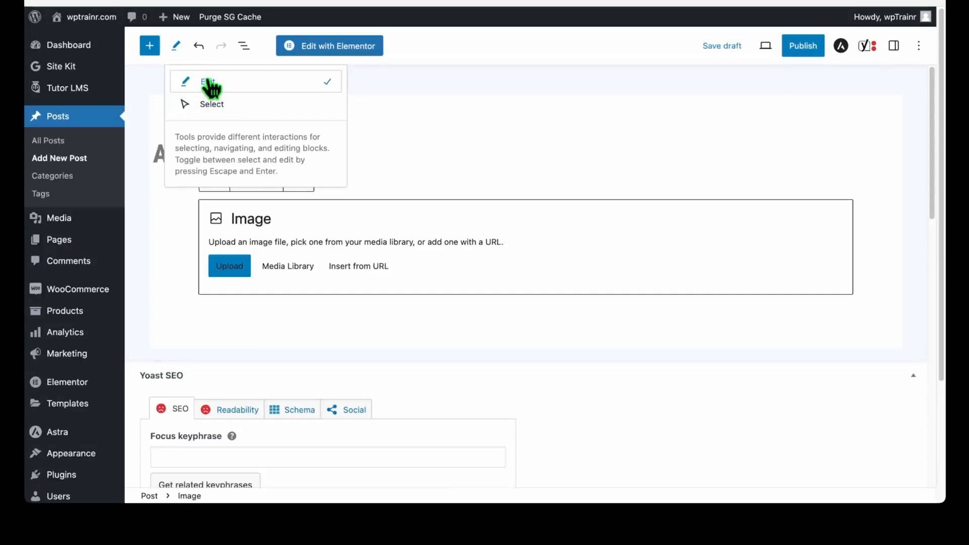
left_click(214, 106)
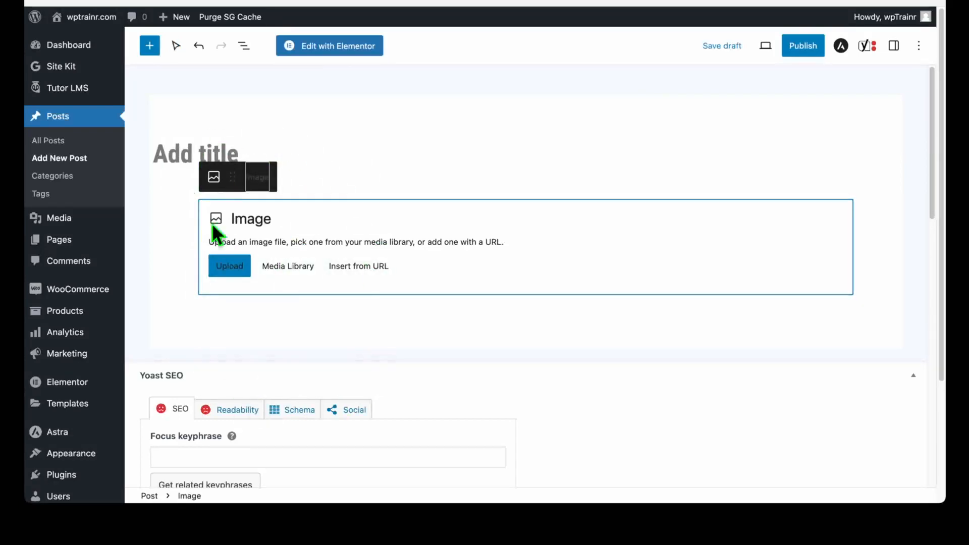
left_click(178, 48)
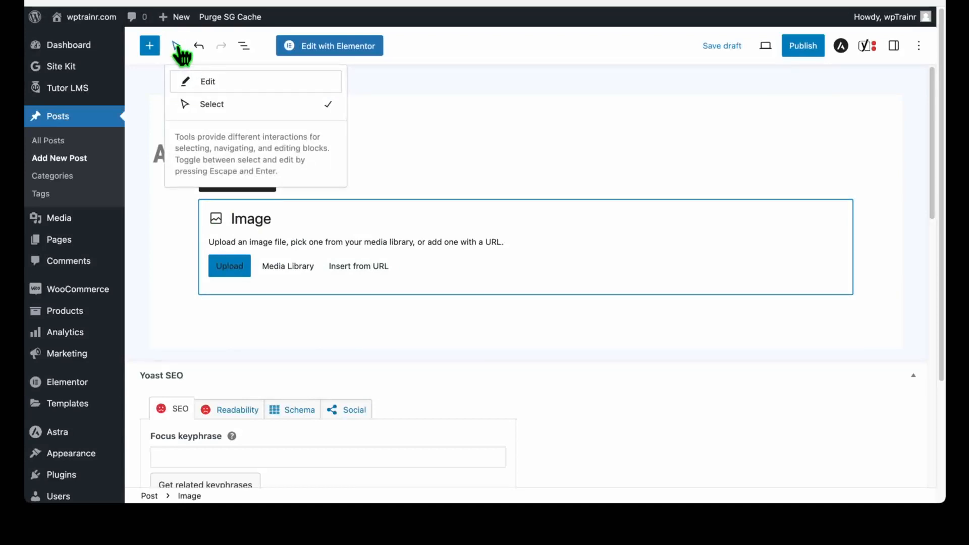
left_click(214, 83)
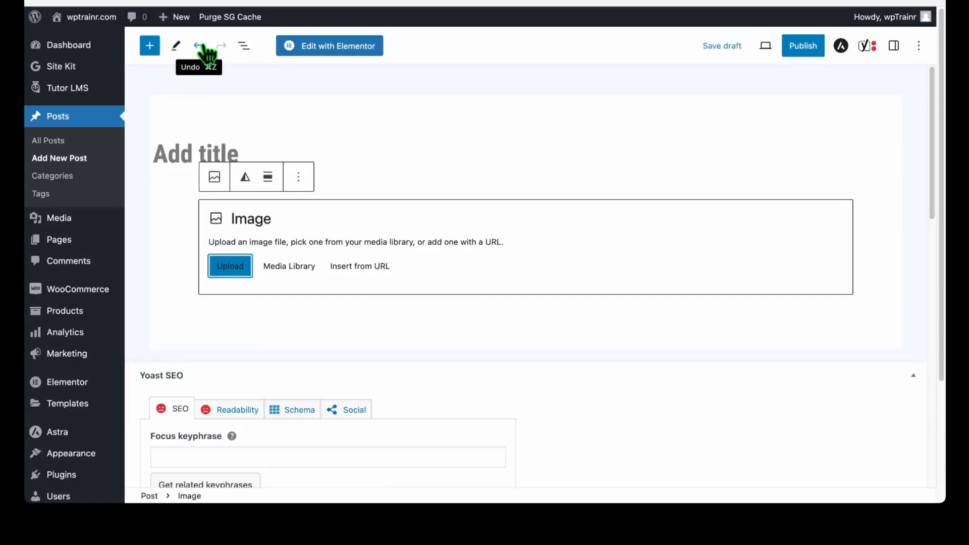
Examine the post's document overview, including its block list view and the outline with character and word counts, and close it.
left_click(244, 46)
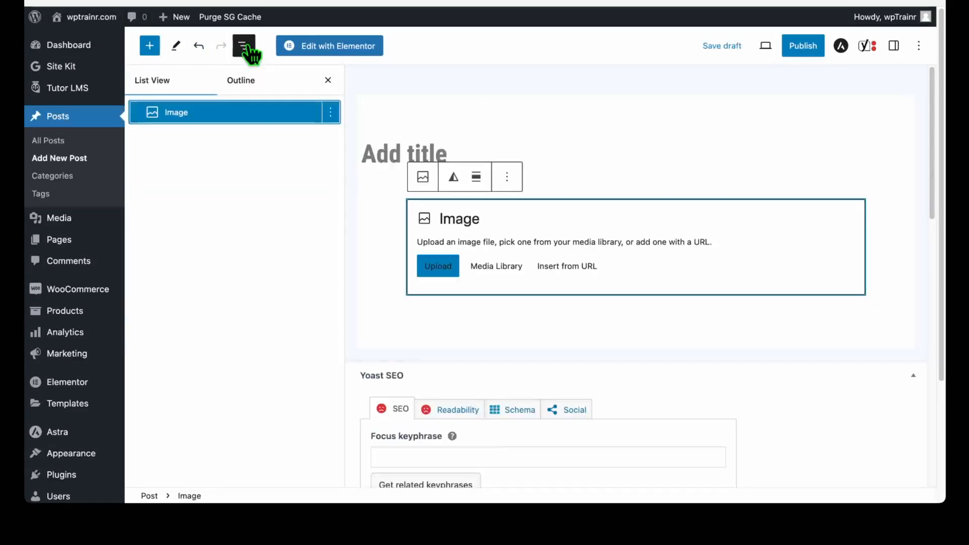
left_click(187, 86)
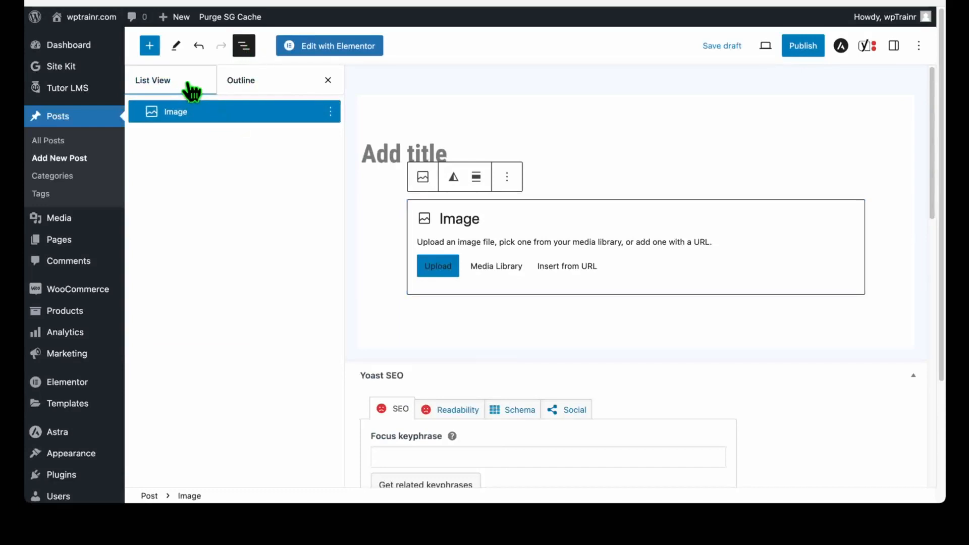
left_click(252, 88)
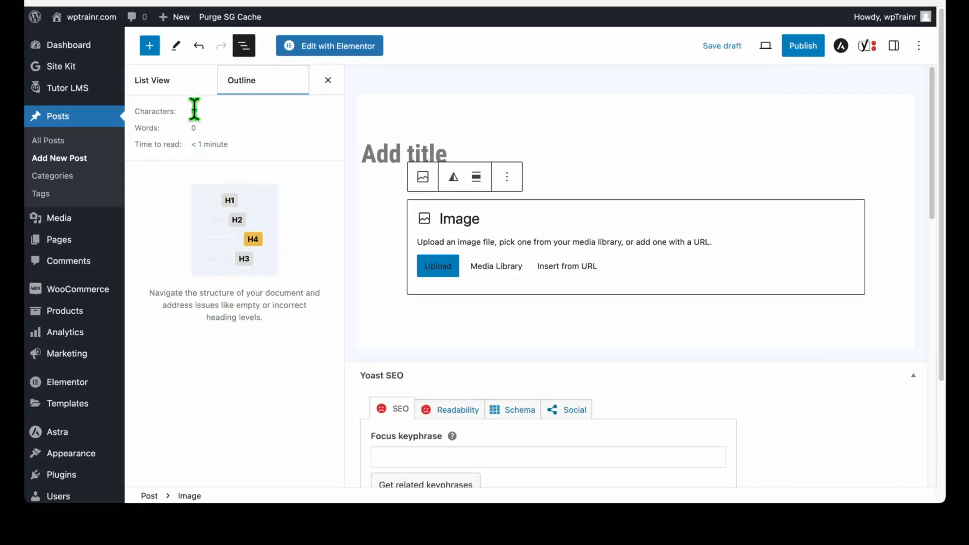
double_click(164, 111)
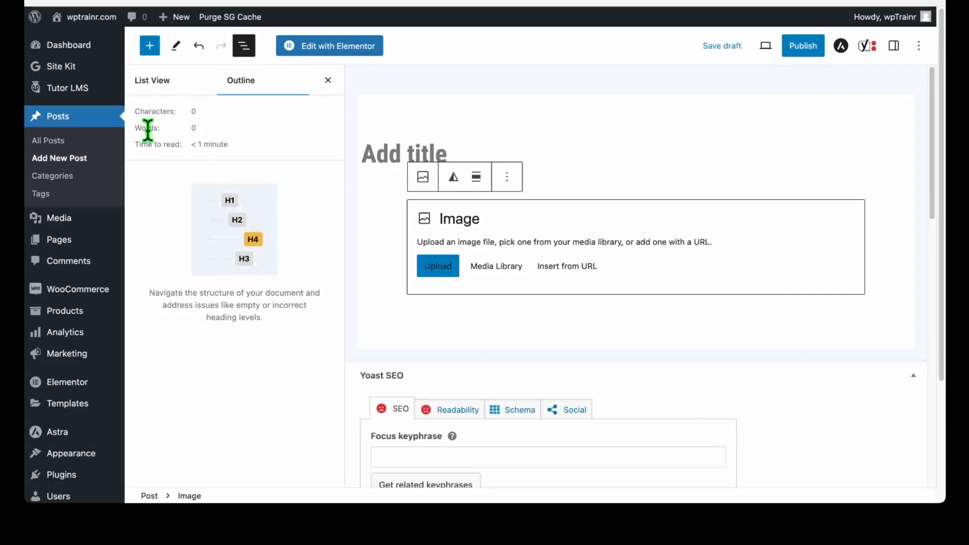
double_click(147, 128)
left_click(157, 82)
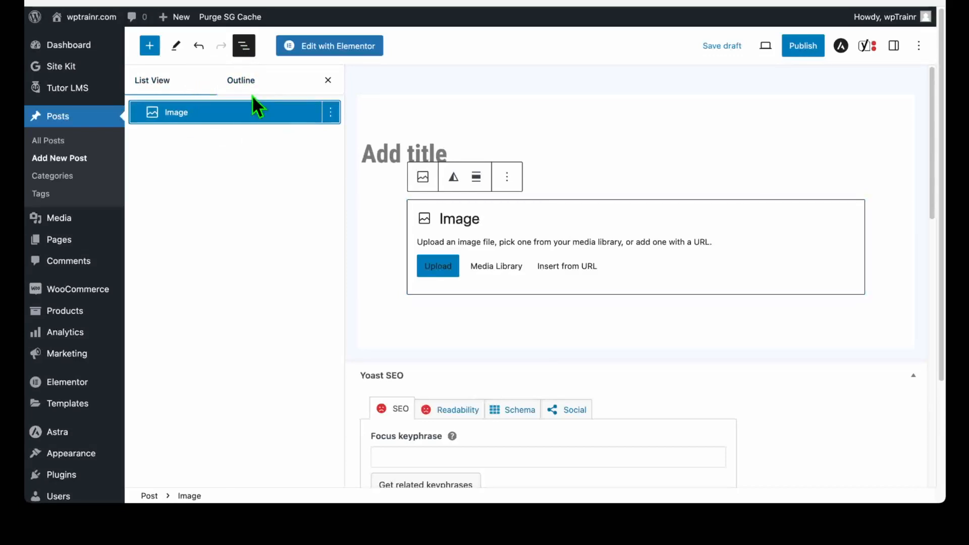
left_click(246, 50)
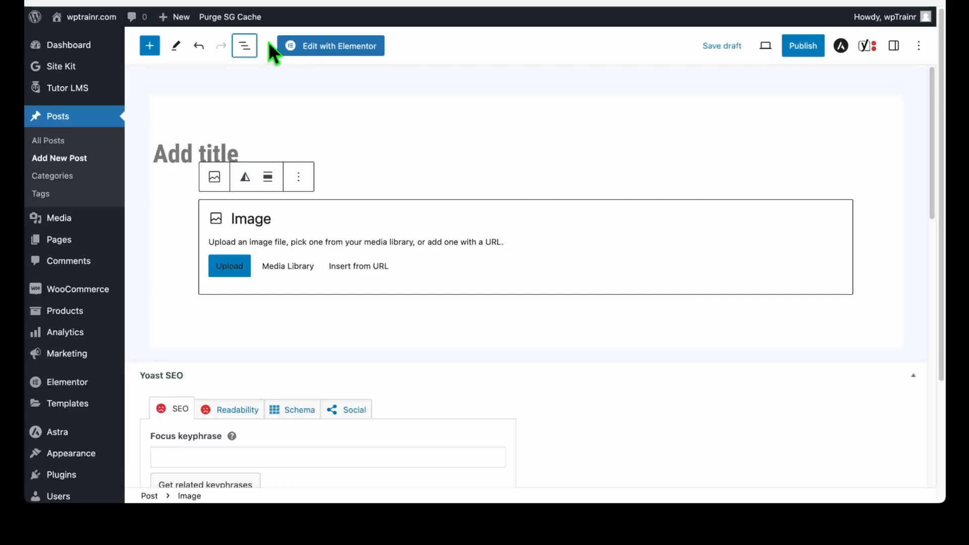
left_click_drag(267, 42, 394, 44)
left_click(396, 44)
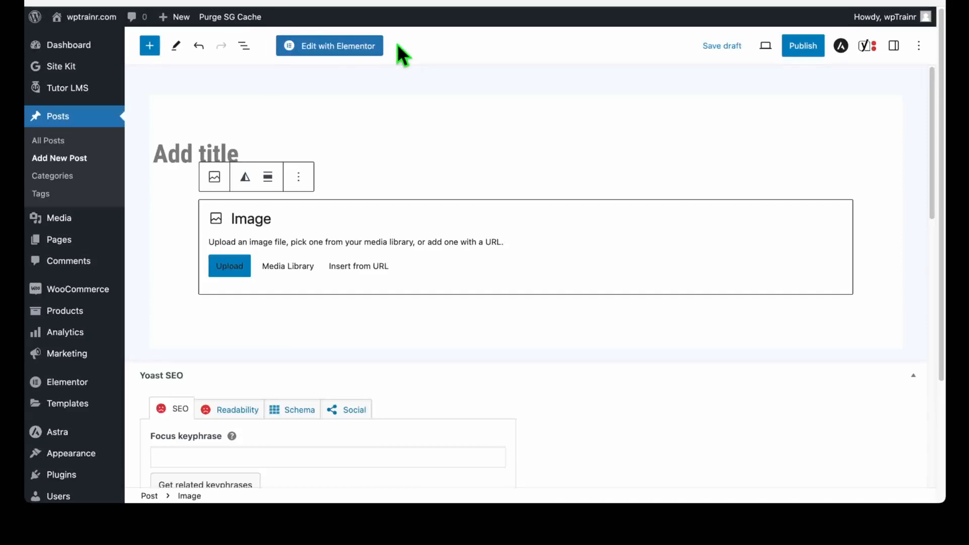
left_click(196, 149)
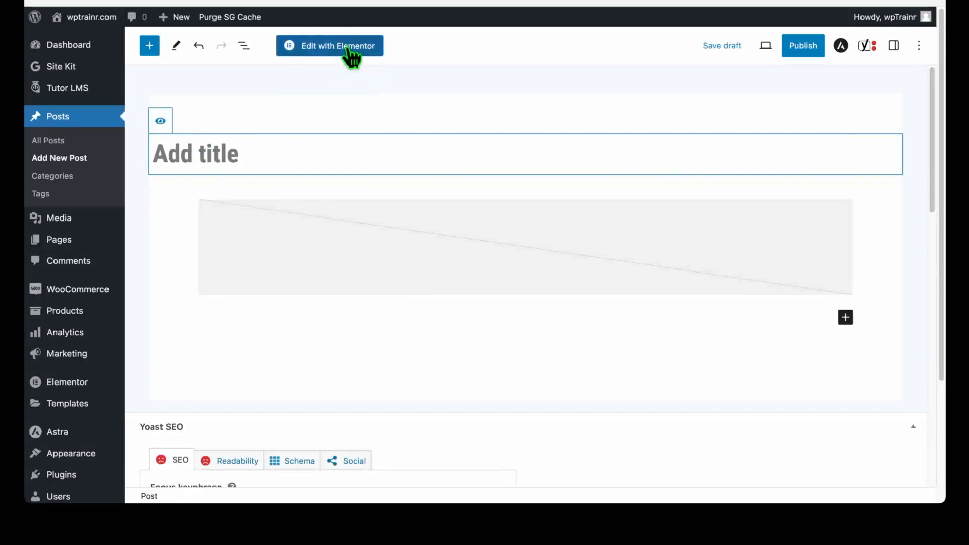
left_click(204, 183)
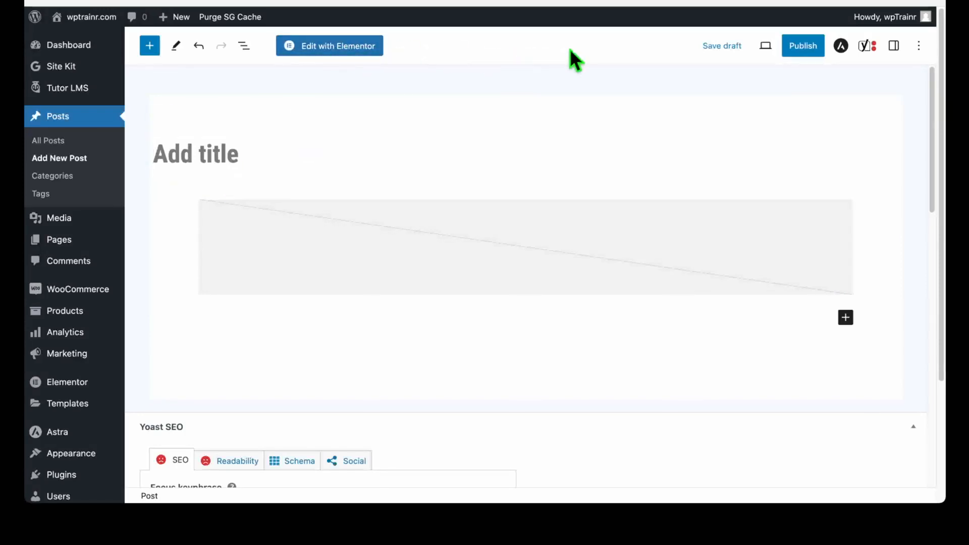
Save the post as a draft and preview it in a new tab.
left_click(716, 46)
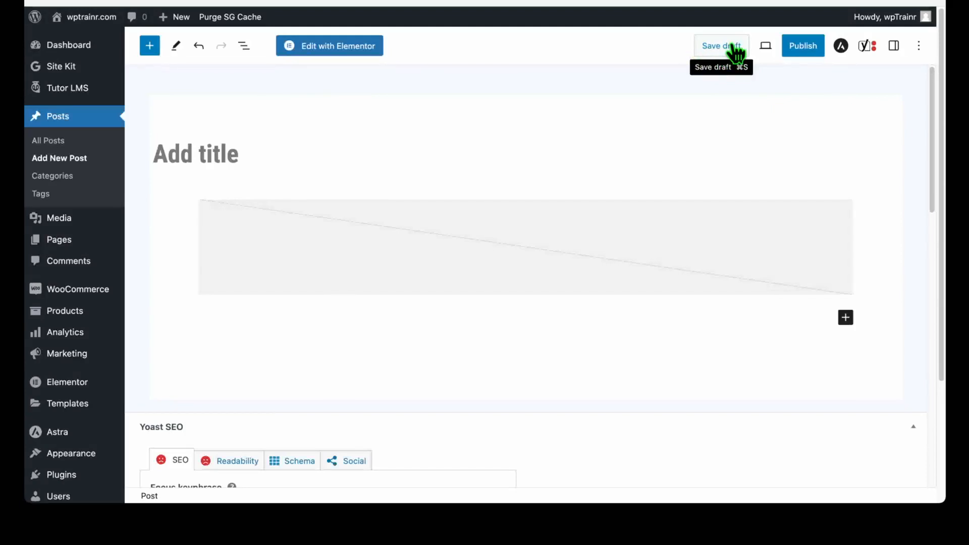
left_click(772, 49)
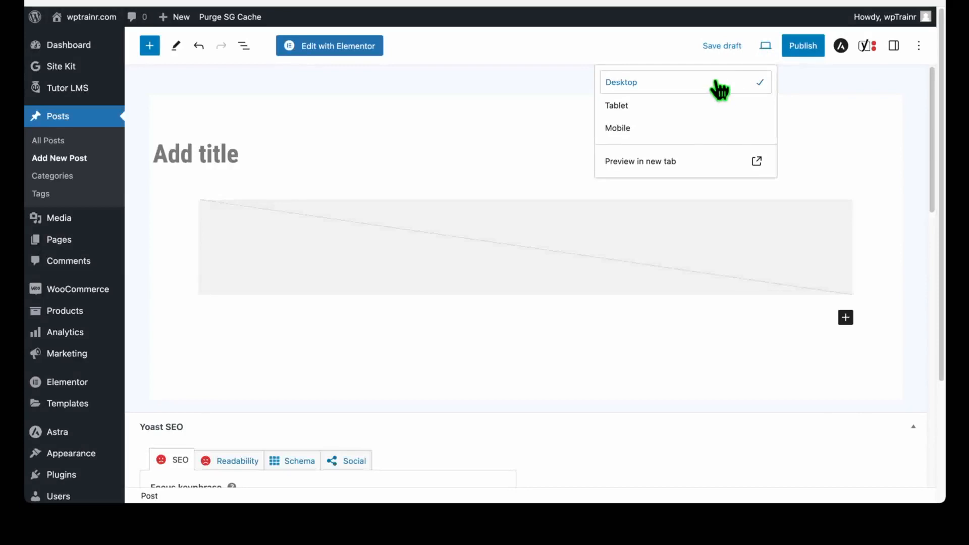
left_click(662, 165)
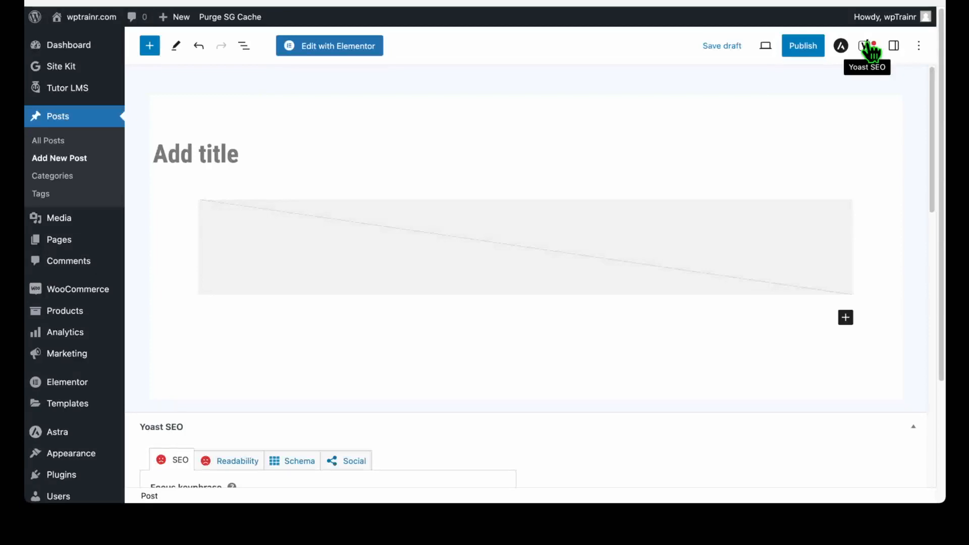
Review the post's Yoast SEO options, and display the post settings after checking the block settings.
left_click(869, 46)
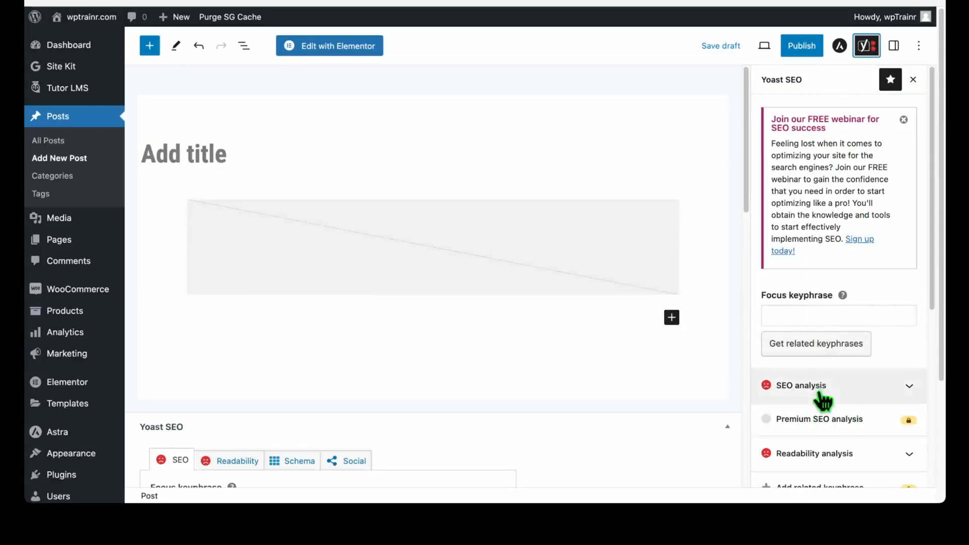
left_click(870, 49)
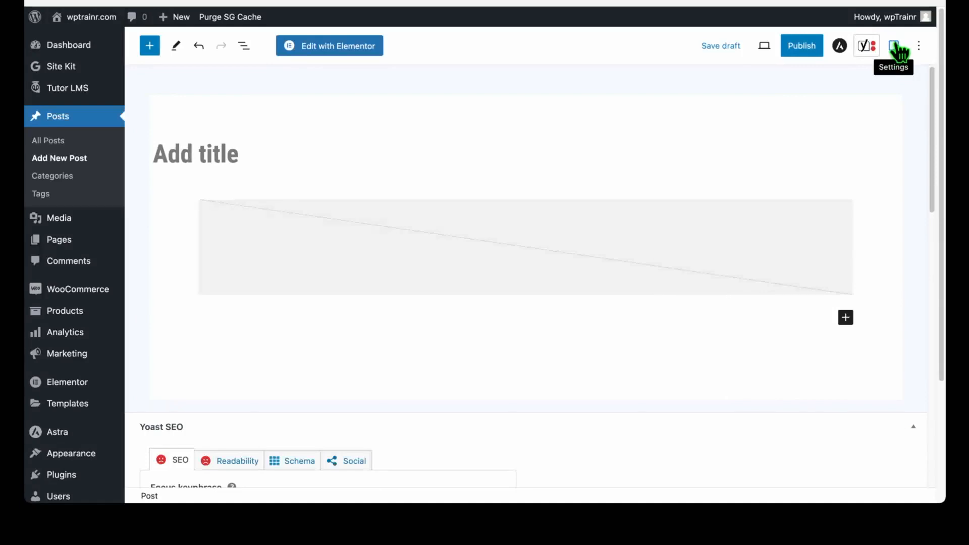
left_click(894, 47)
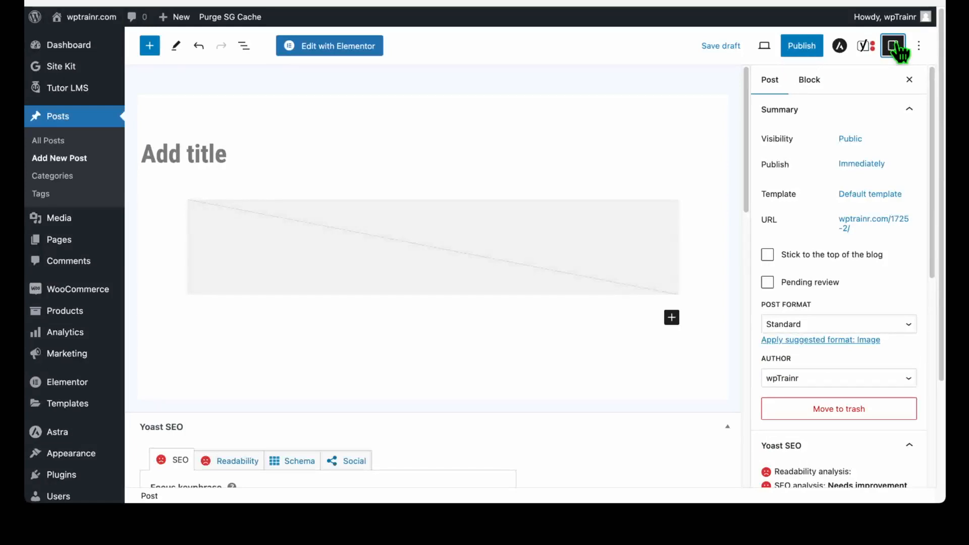
left_click(771, 85)
left_click(813, 86)
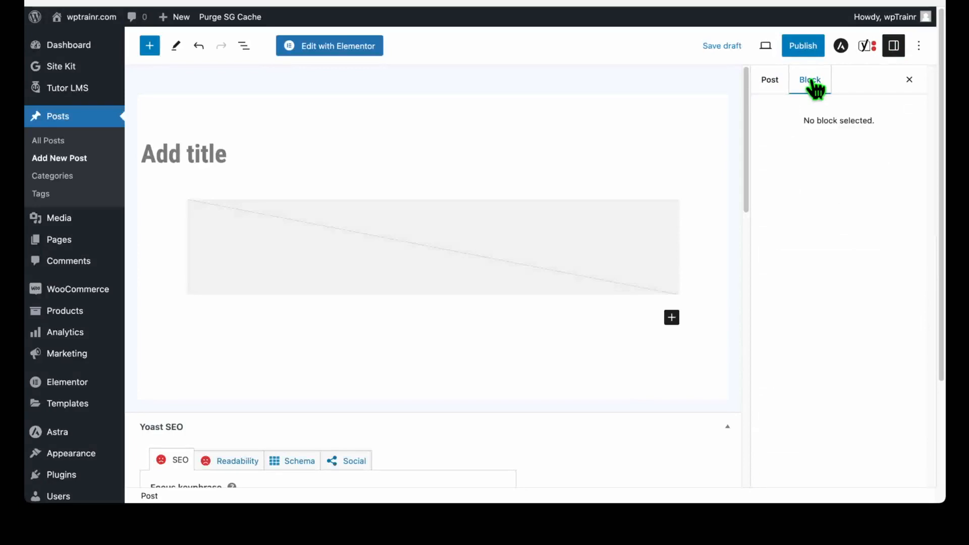
left_click(777, 88)
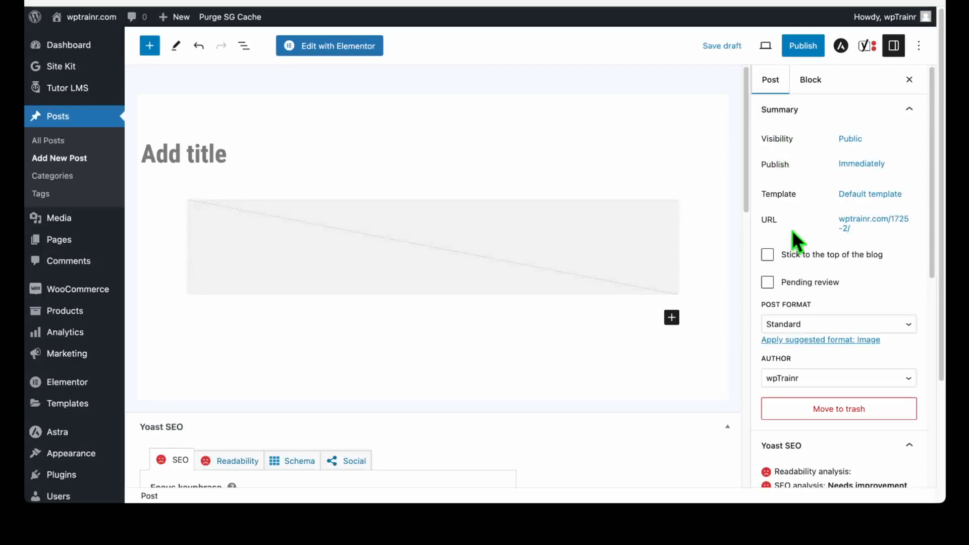
Examine the post summary's publish date, template, URL, stick-to-top and pending review options.
double_click(775, 164)
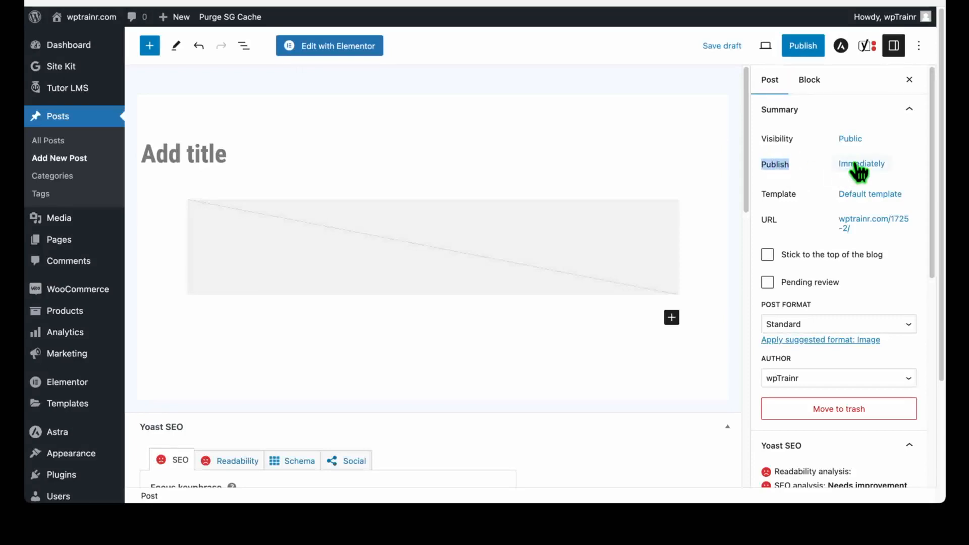
double_click(775, 193)
left_click(767, 221)
left_click(767, 255)
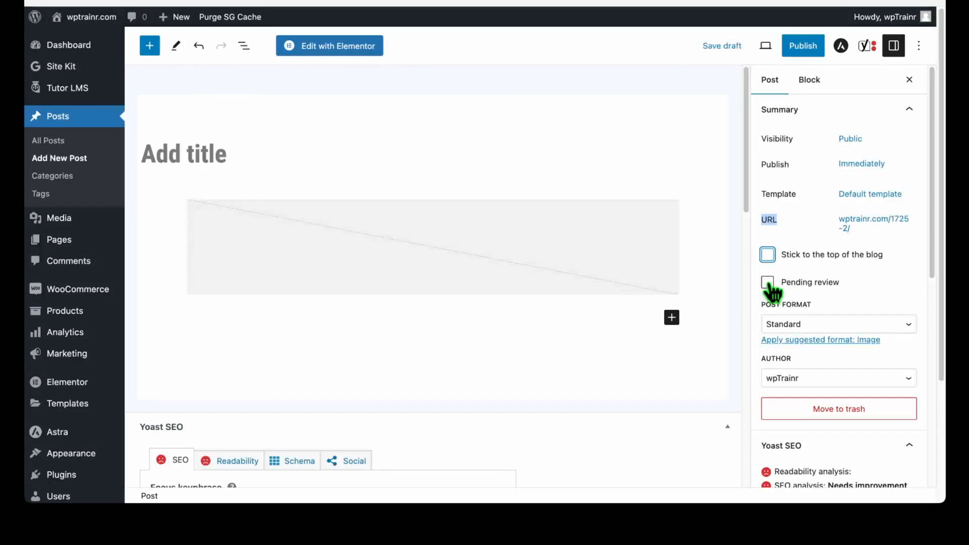
left_click(768, 283)
left_click(768, 284)
Look through the remaining post settings and expand the Categories and Tags sections.
scroll(828, 287, "down", 2)
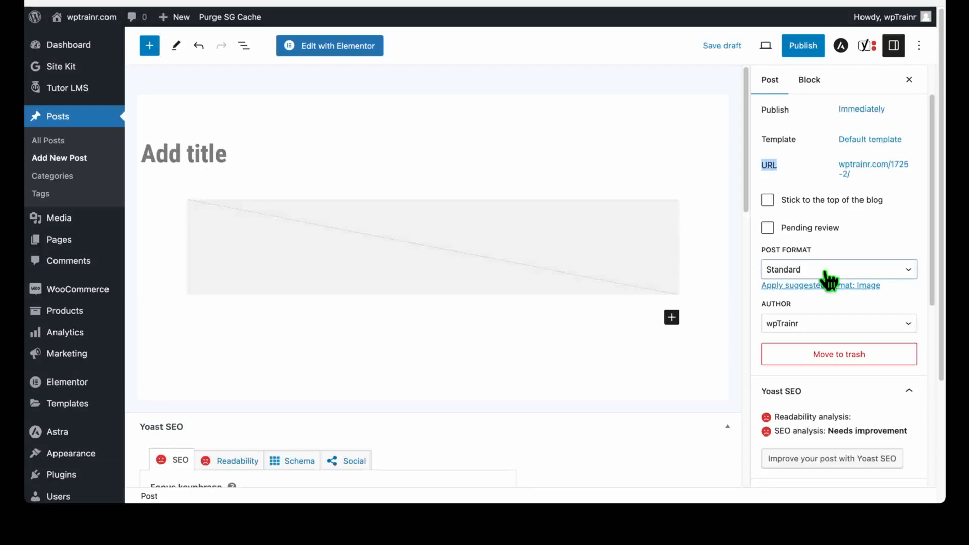
scroll(827, 278, "down", 3)
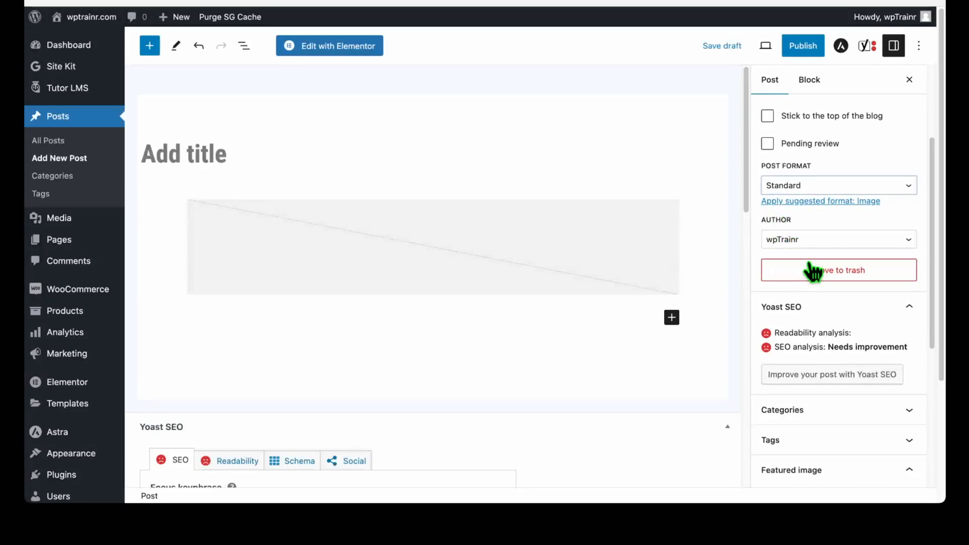
scroll(813, 272, "down", 4)
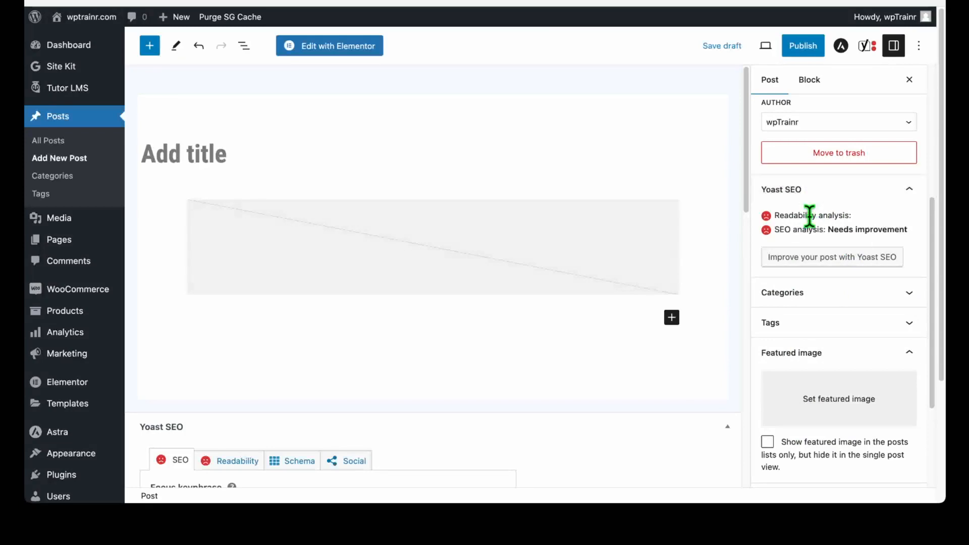
scroll(809, 216, "down", 3)
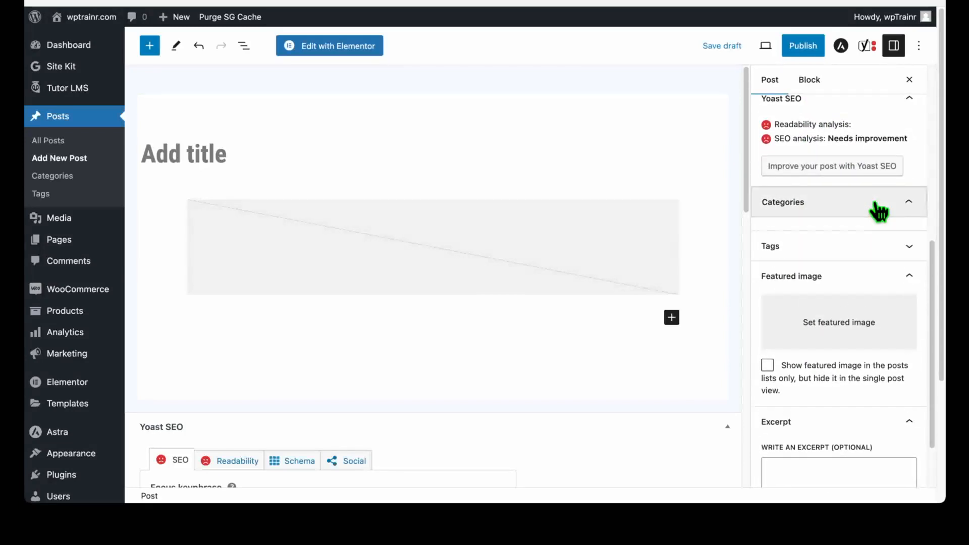
left_click(878, 211)
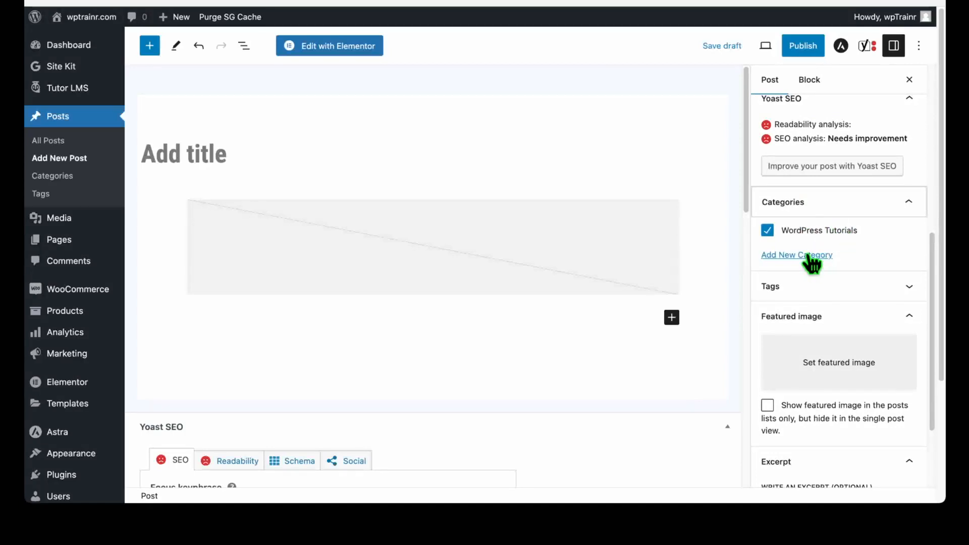
left_click(903, 286)
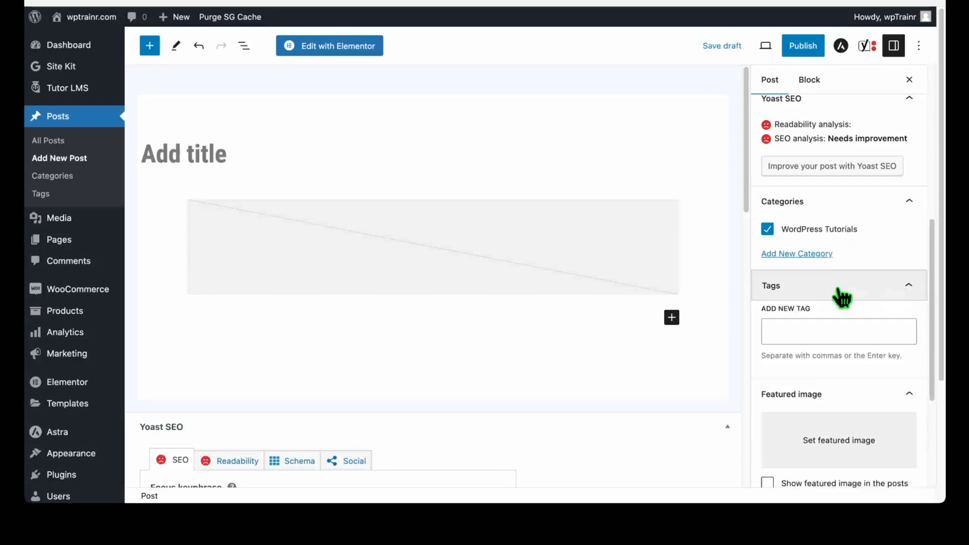
Set the ai-chatbot-1-scaled.jpg image as the featured image and show it only in post lists, hidden in the single post view.
scroll(815, 301, "down", 2)
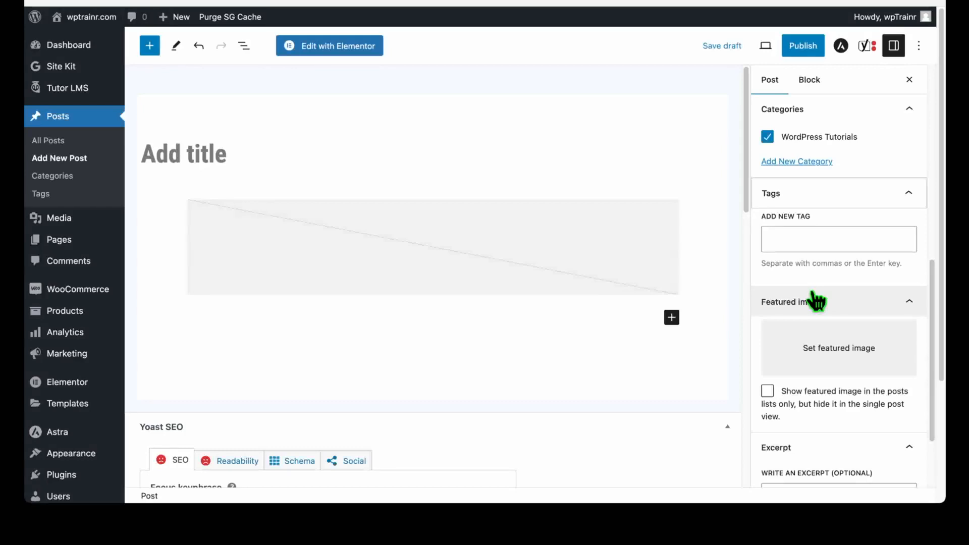
scroll(814, 301, "down", 3)
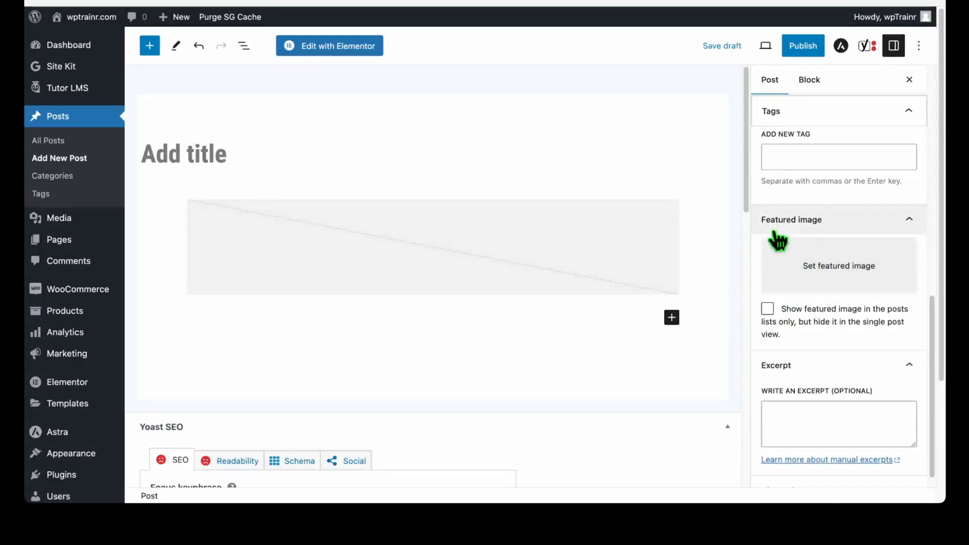
left_click(802, 262)
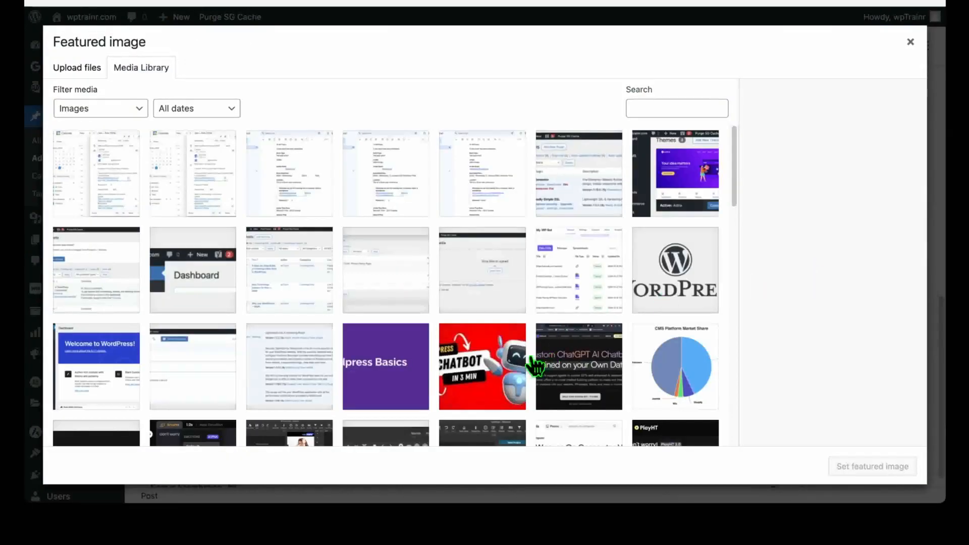
left_click(481, 373)
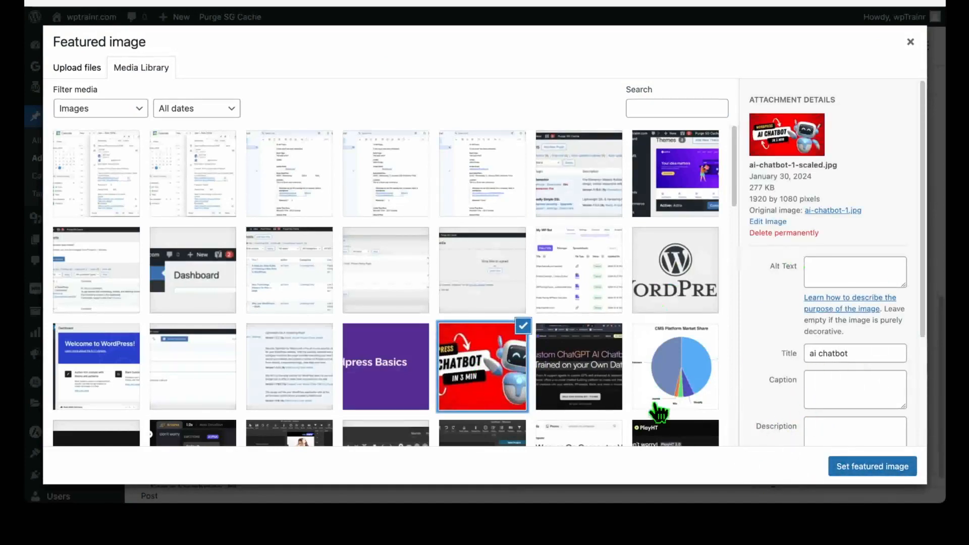
left_click(861, 469)
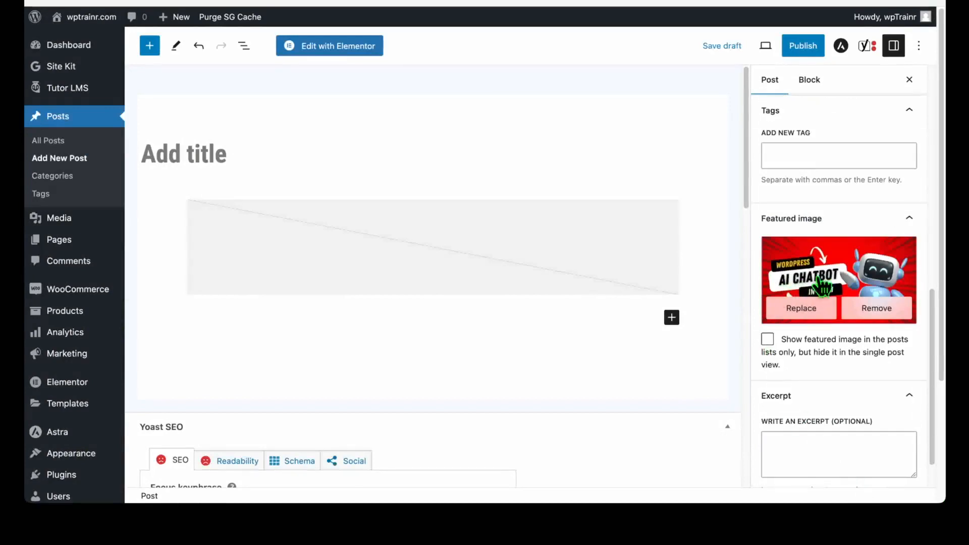
left_click(767, 341)
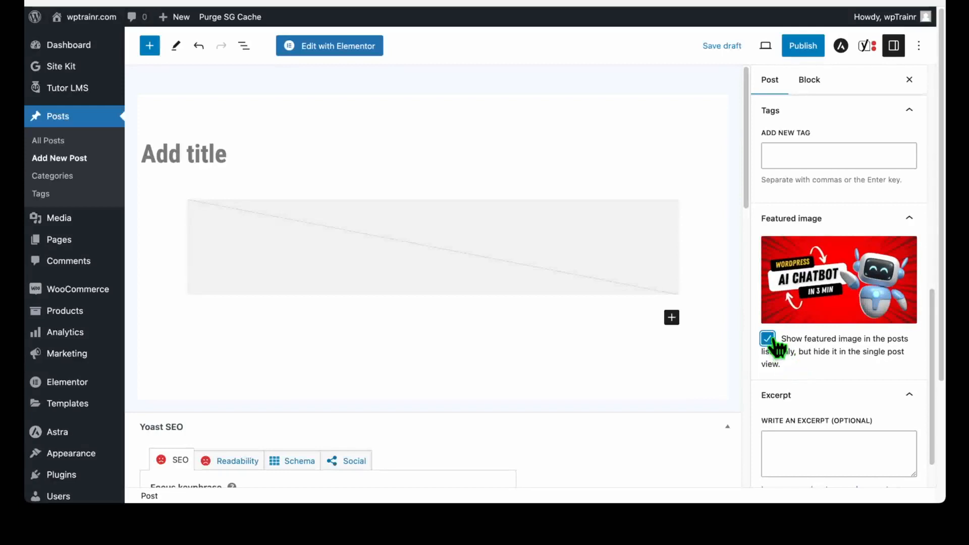
Enter "Short summary" as the post excerpt and disallow comments in the discussion settings.
left_click(793, 459)
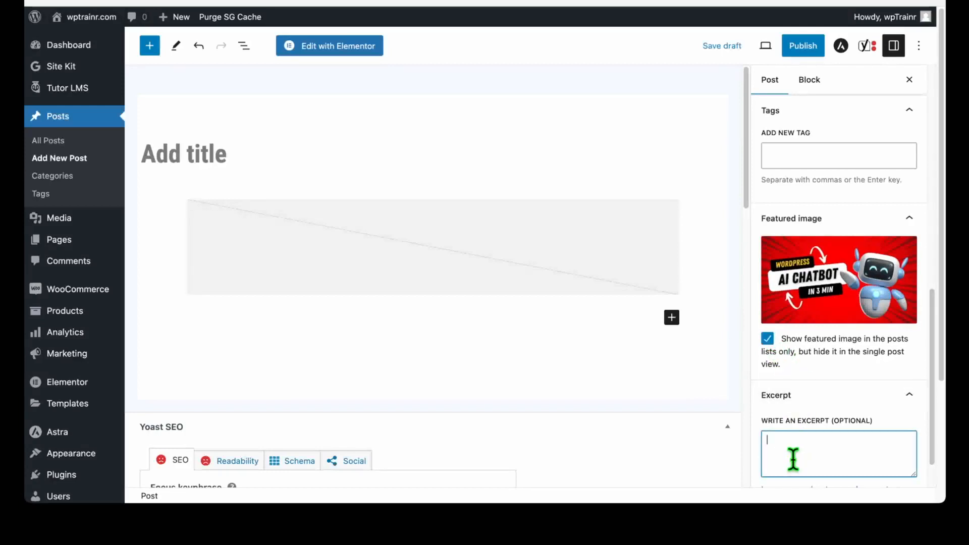
type("Short summary")
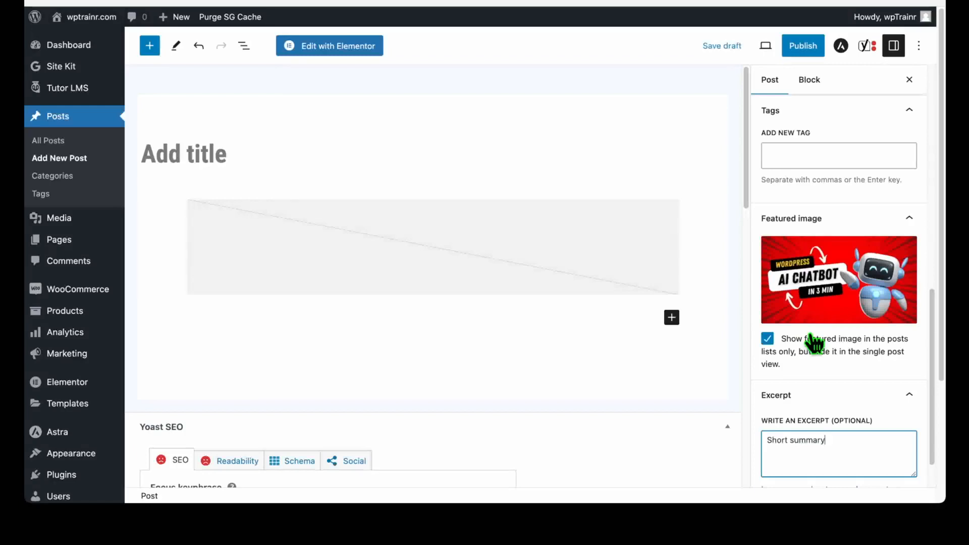
scroll(807, 363, "down", 2)
left_click(788, 477)
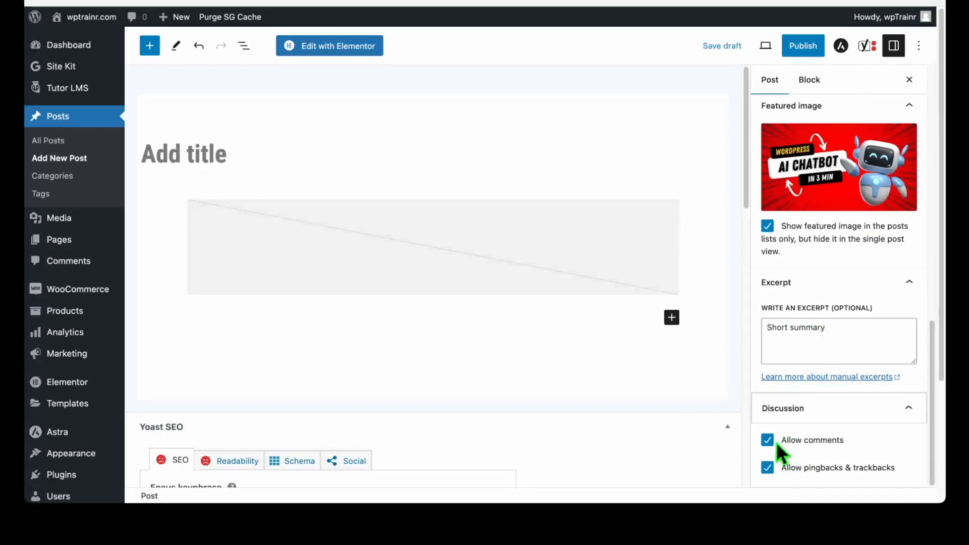
left_click(769, 440)
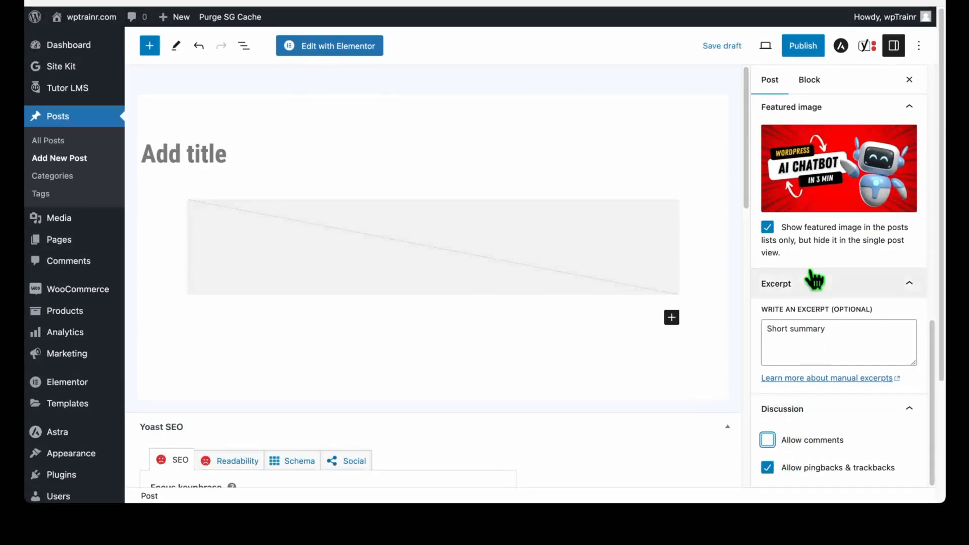
Bring up the pre-publish checks and title the post "My Sample Blog Post".
scroll(812, 275, "up", 5)
scroll(813, 279, "up", 2)
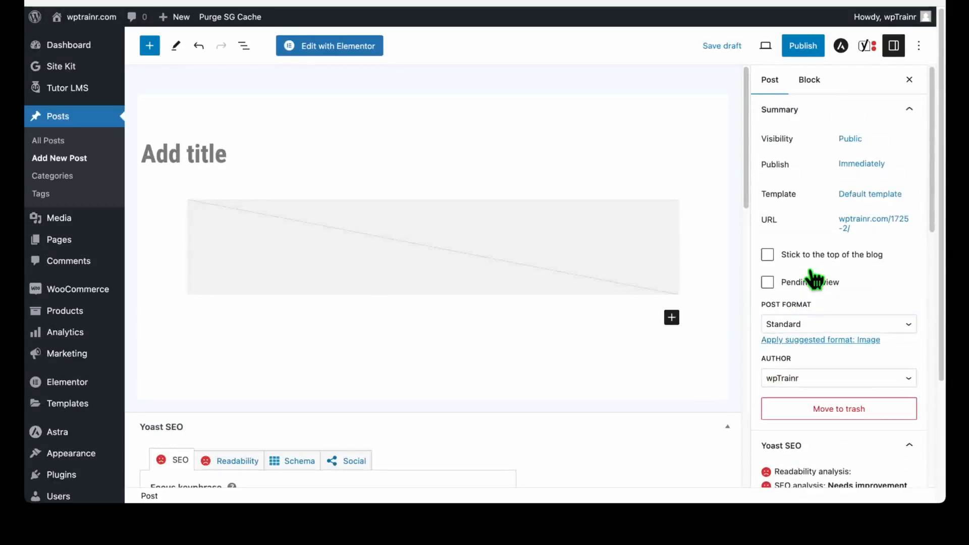
left_click(806, 48)
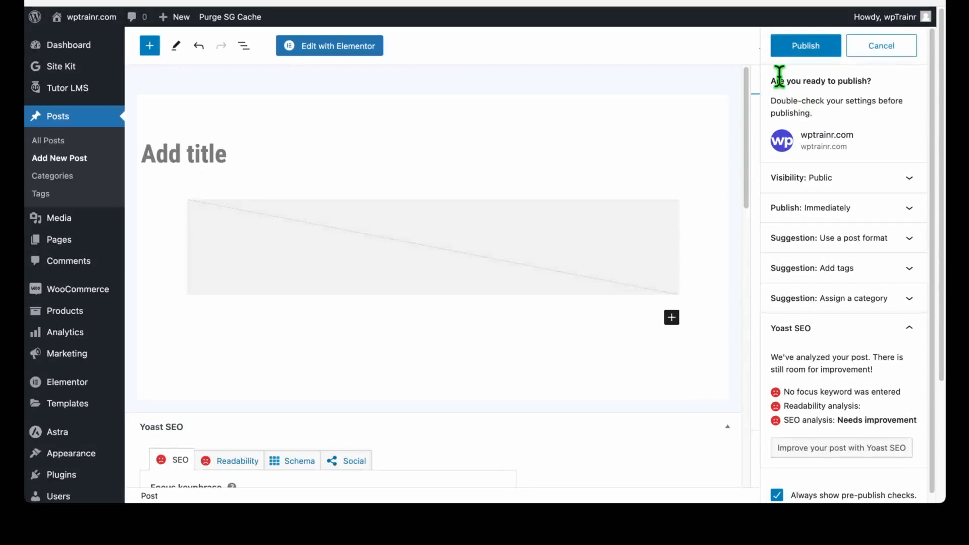
triple_click(781, 82)
triple_click(824, 98)
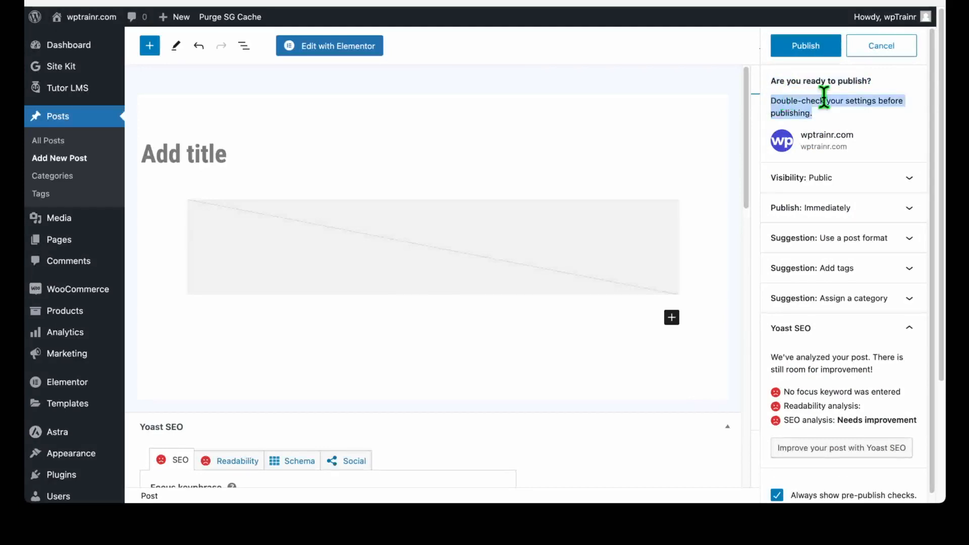
left_click(806, 98)
left_click(284, 150)
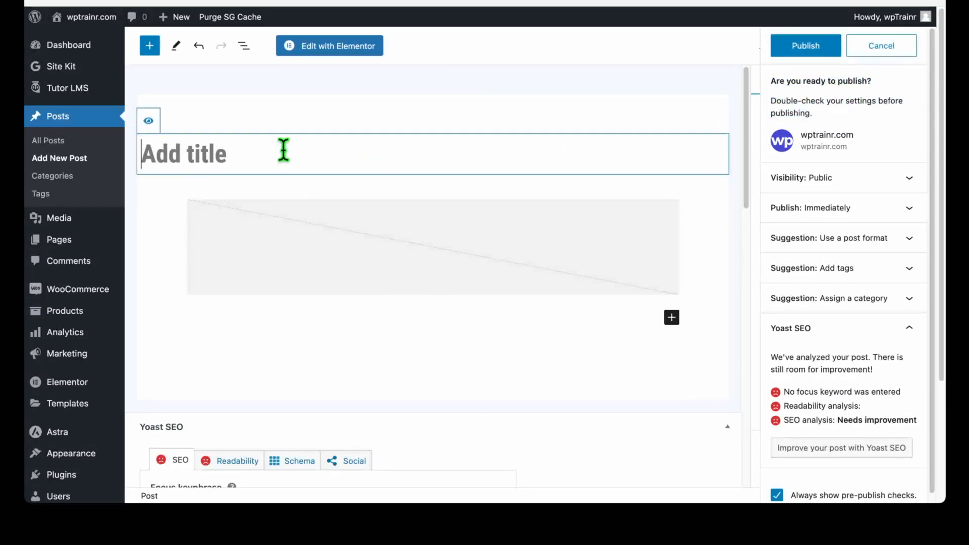
type("My Sample Blog Post")
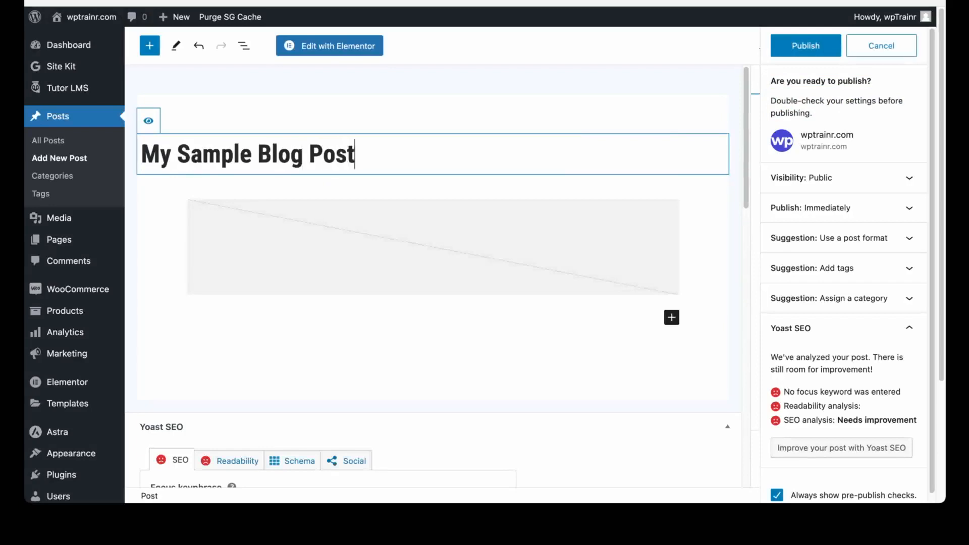
Publish the post and copy its address from the publishing confirmation before closing it.
left_click(805, 43)
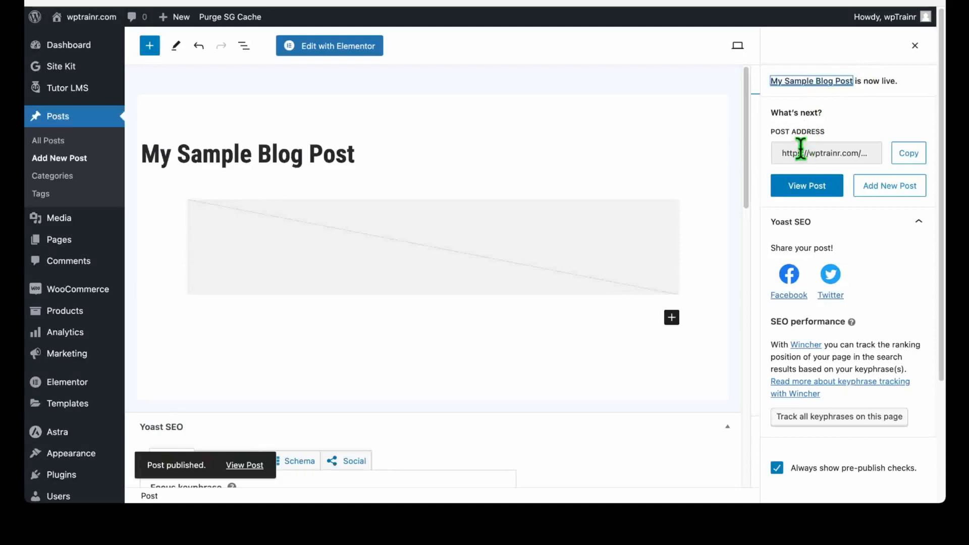
left_click(906, 156)
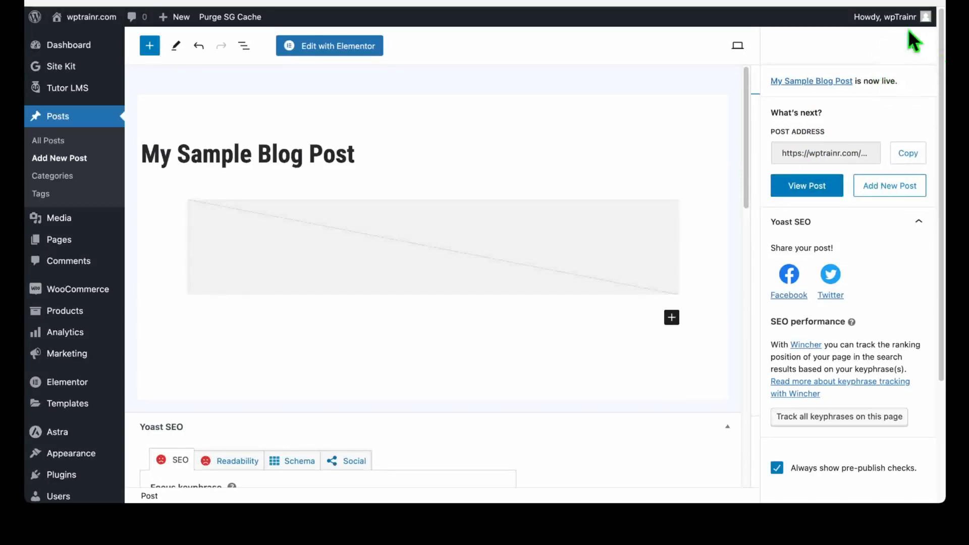
left_click(914, 46)
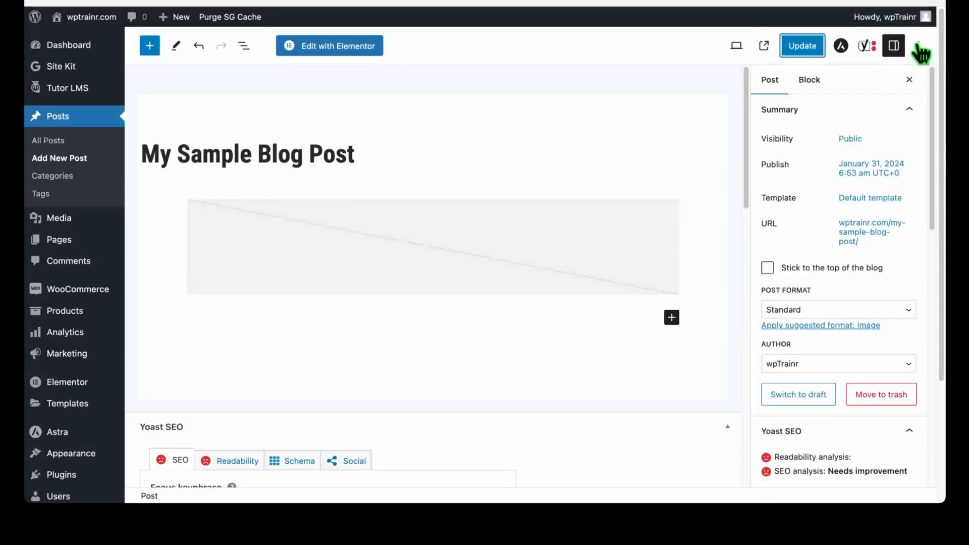
Display the block settings for the empty Image block and examine its aspect ratio, width and height options.
left_click(771, 87)
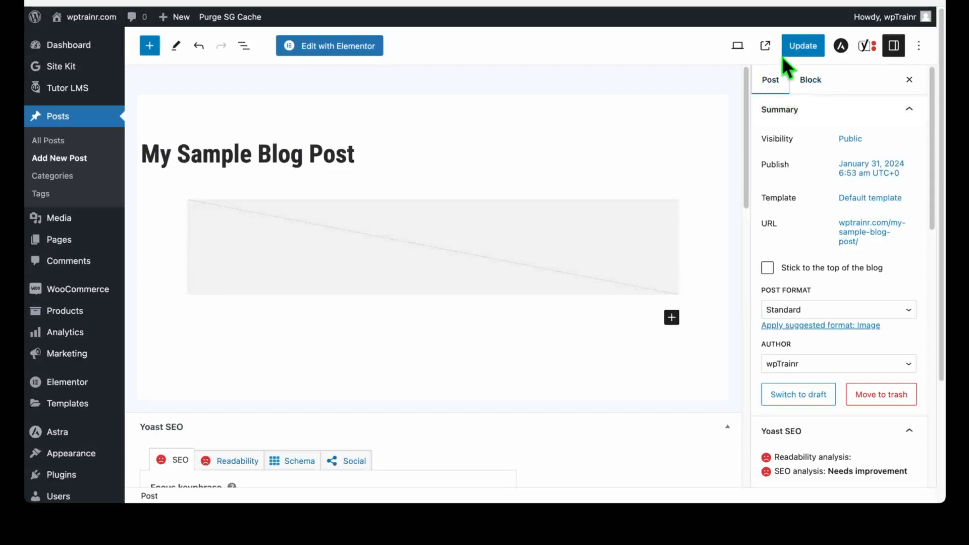
left_click(813, 80)
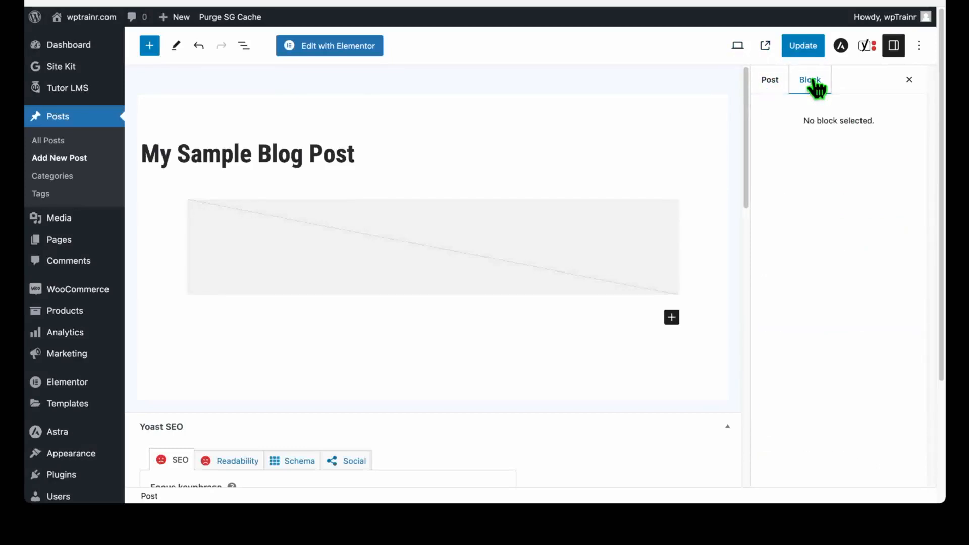
triple_click(808, 120)
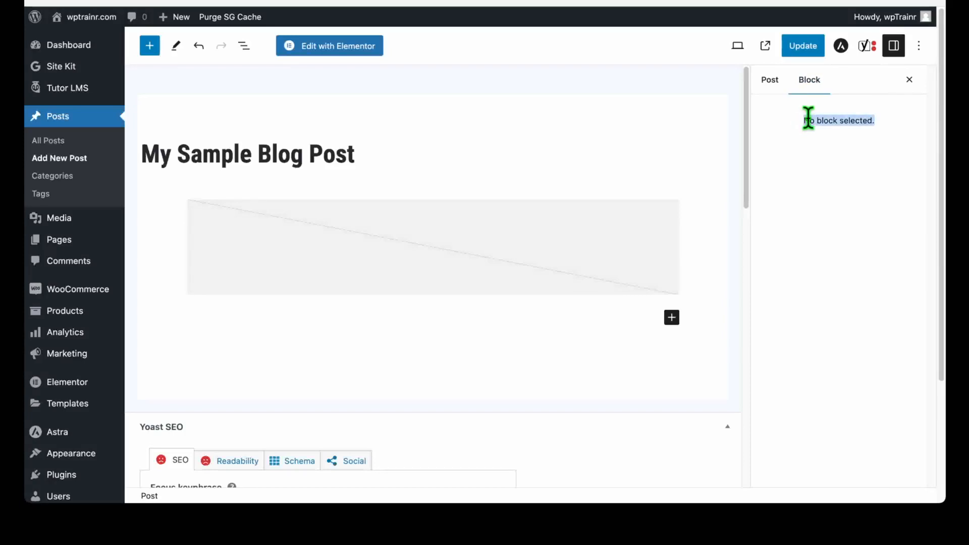
left_click(338, 250)
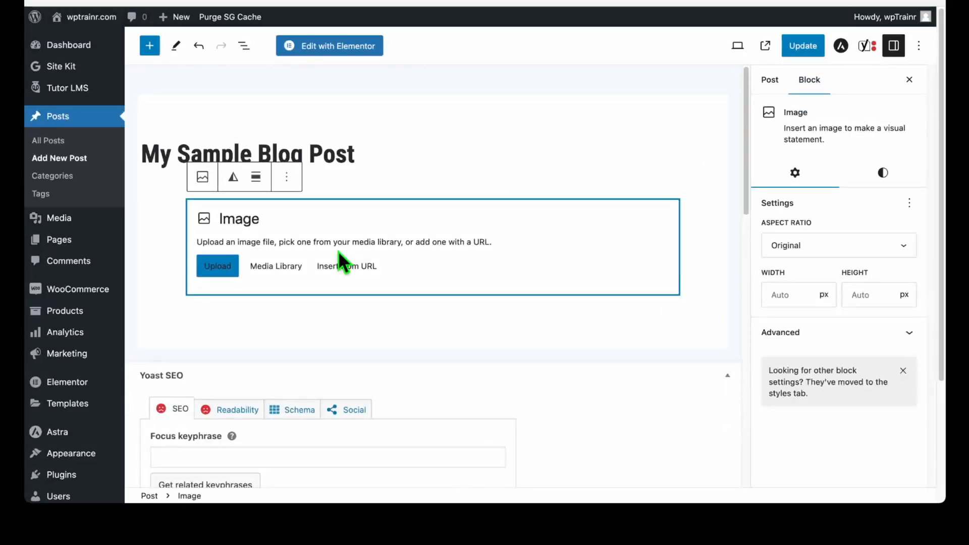
left_click(809, 84)
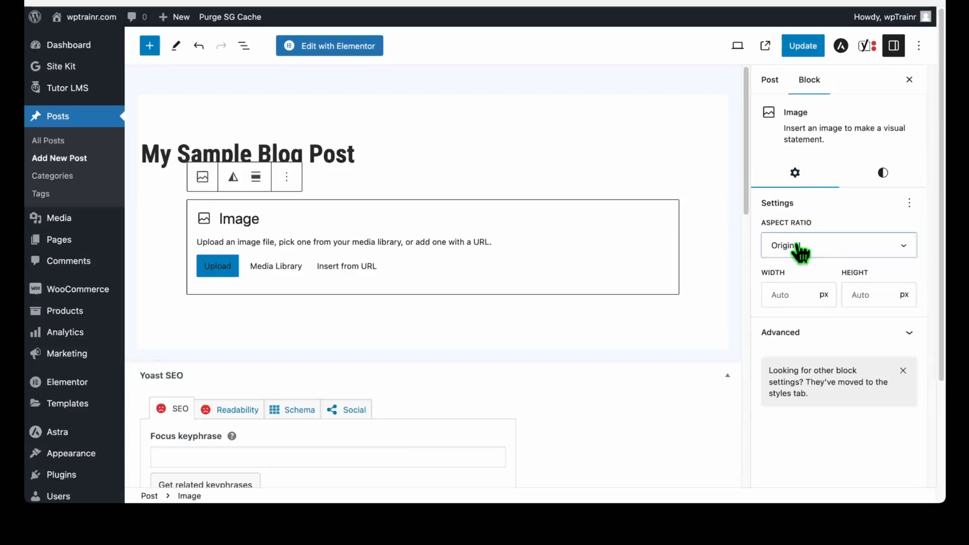
left_click(807, 293)
left_click(858, 294)
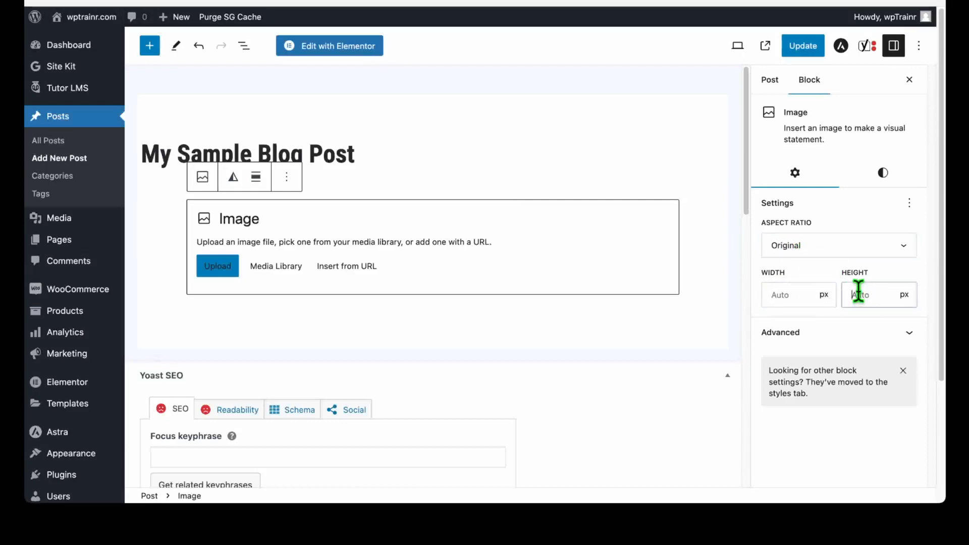
left_click(623, 217)
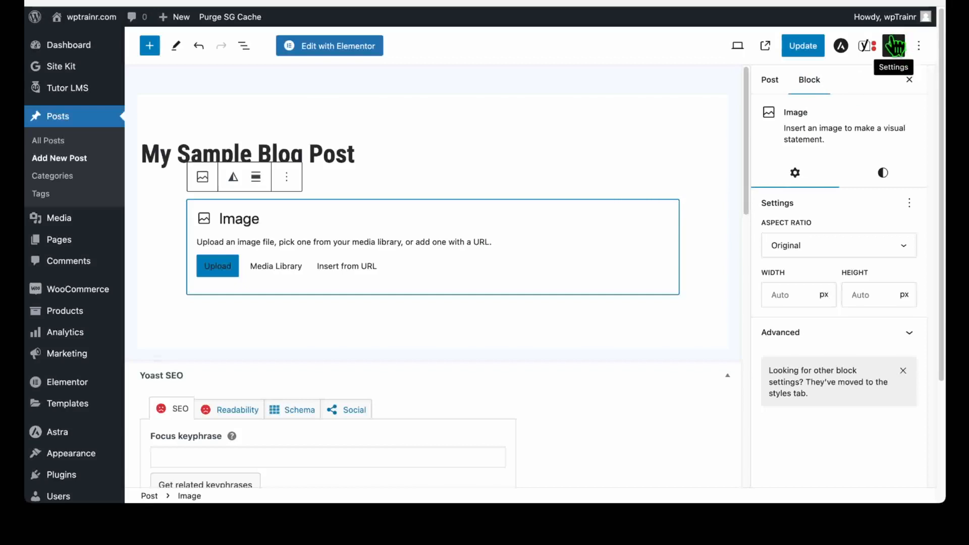
Review the Image block's general settings and display its style, filter and border options.
left_click(808, 82)
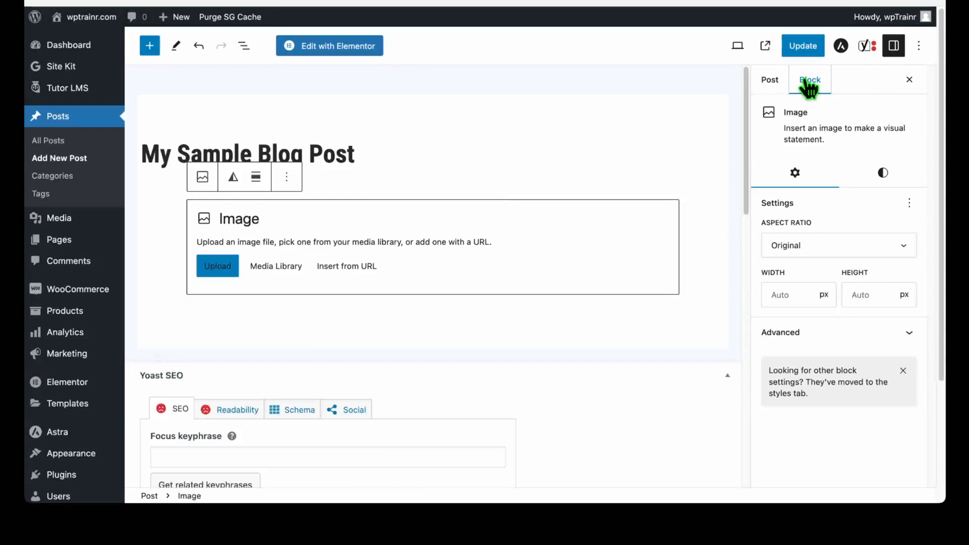
left_click(803, 175)
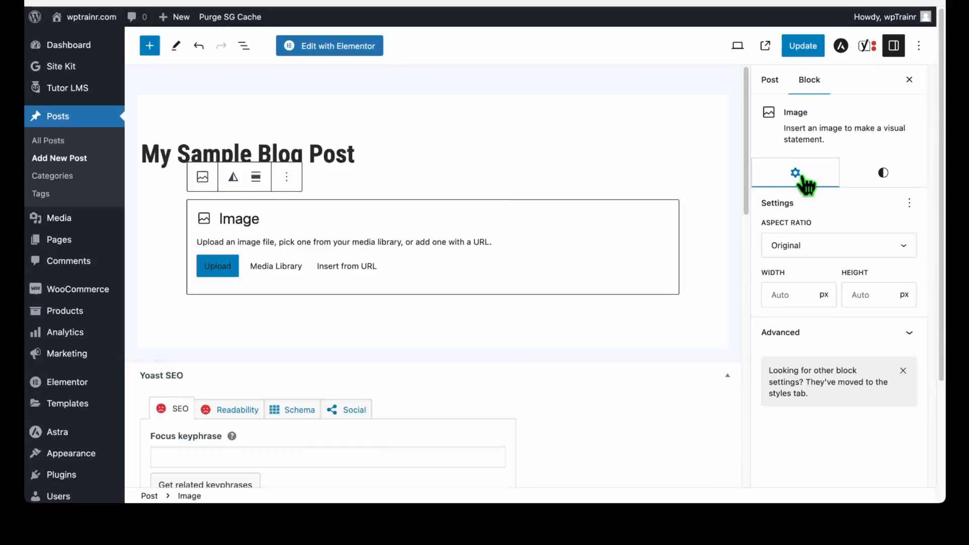
left_click(881, 176)
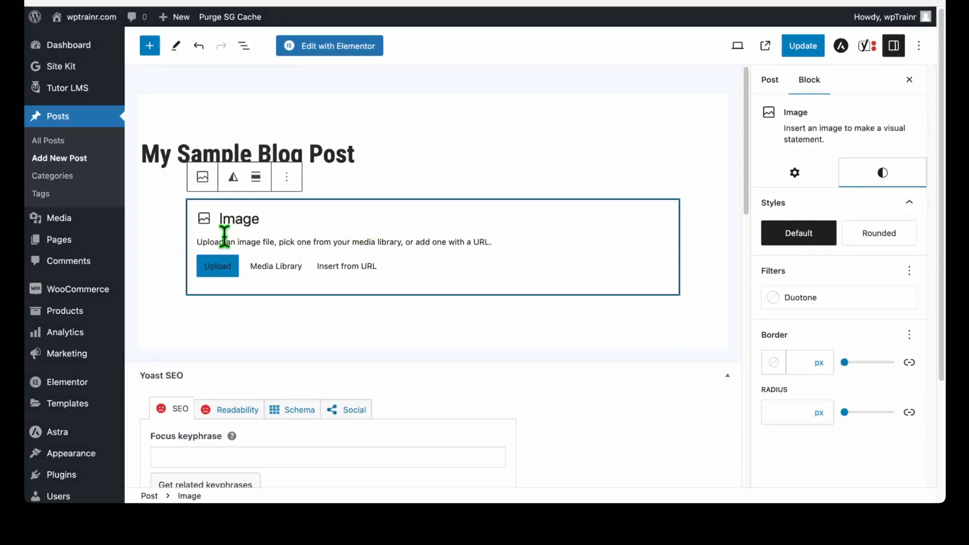
Fill the empty Image block with wp.webp from the media library and update the published post.
left_click(302, 231)
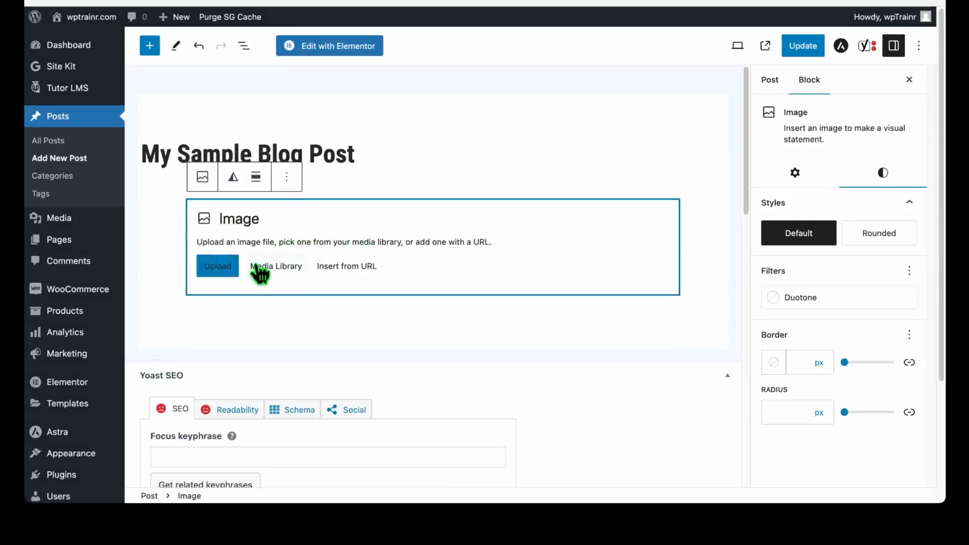
left_click(283, 266)
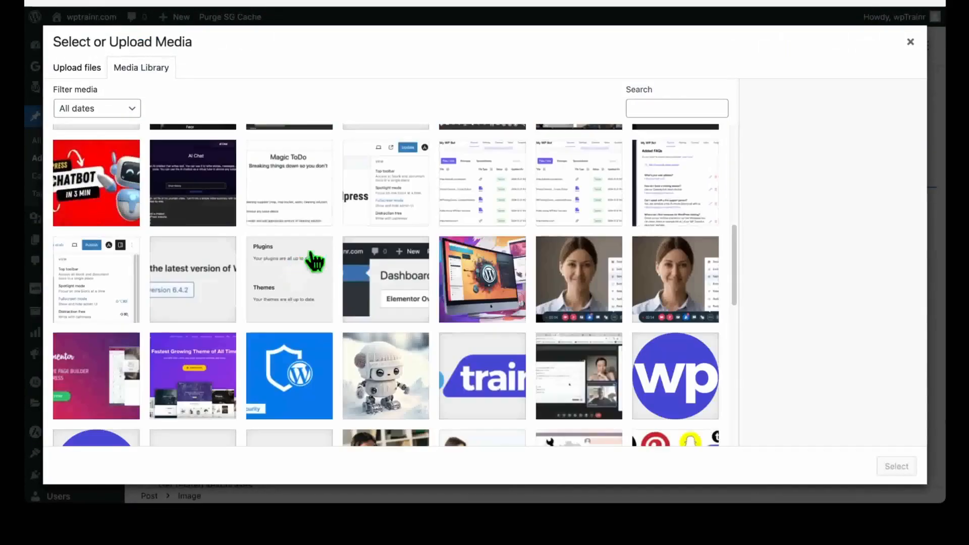
left_click(477, 282)
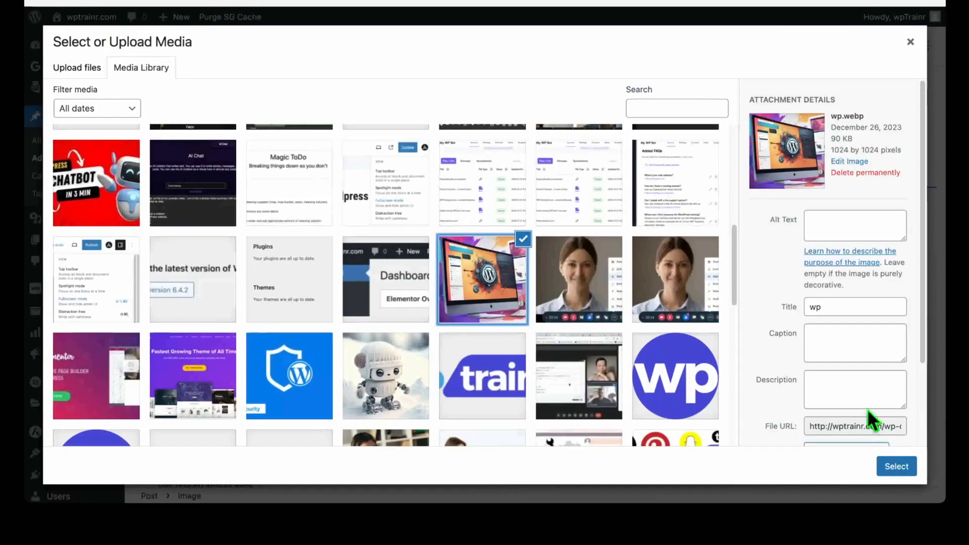
left_click(887, 464)
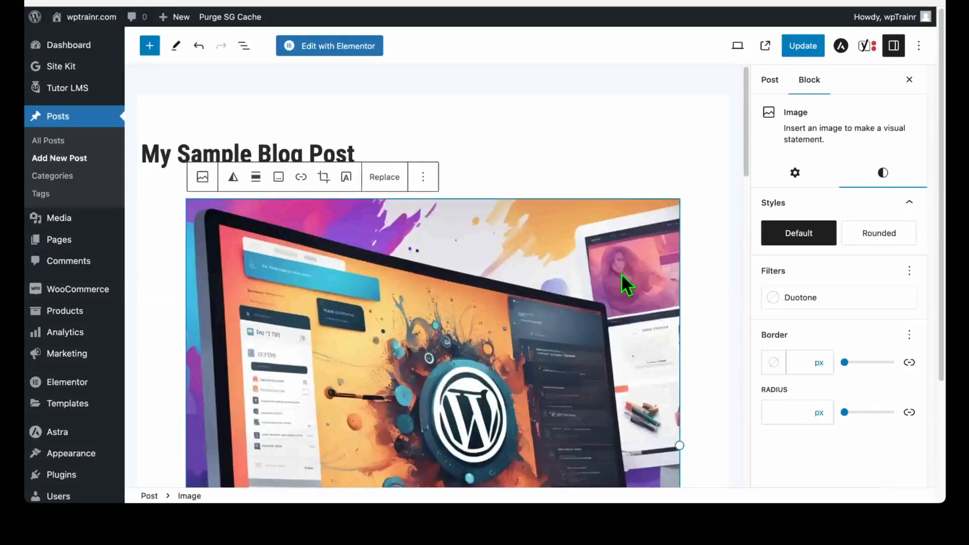
scroll(621, 274, "down", 2)
scroll(621, 273, "up", 2)
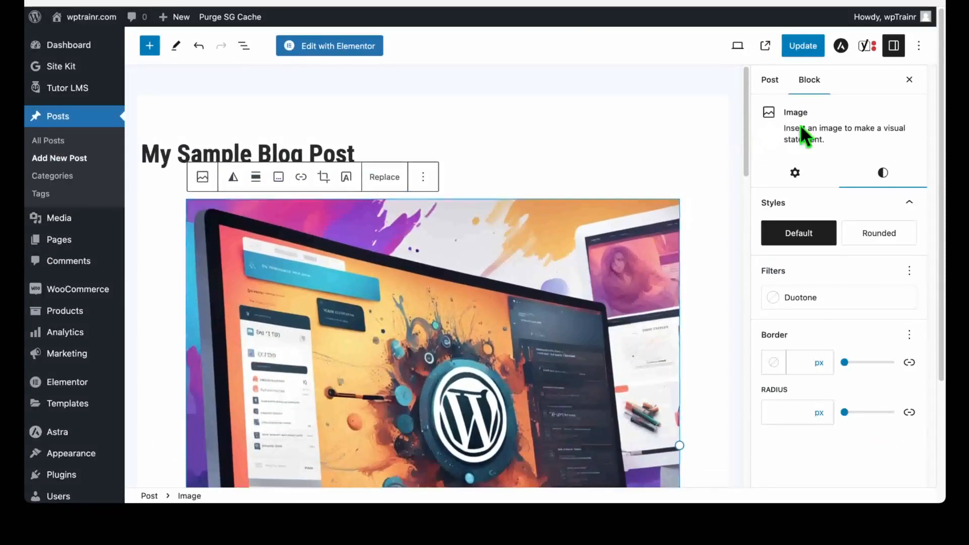
left_click(801, 46)
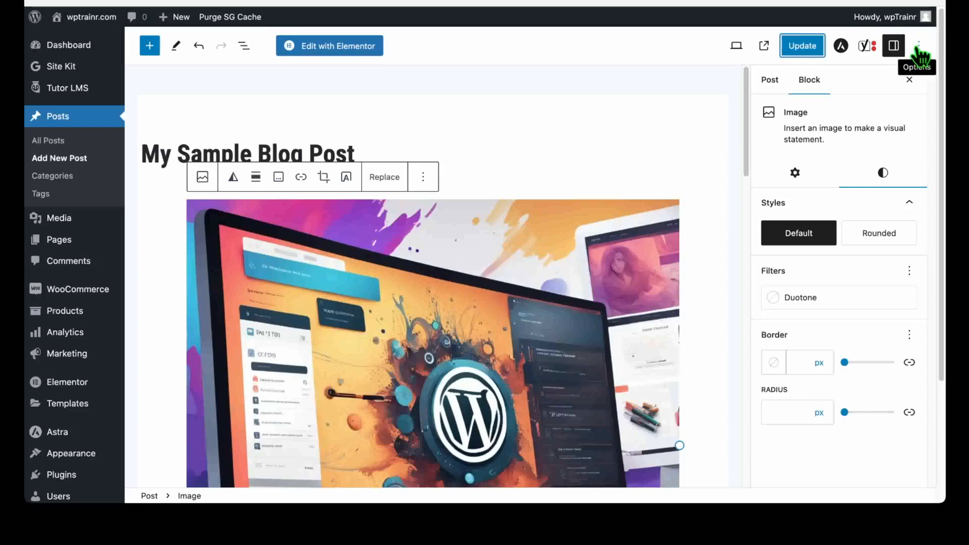
mouse_move(926, 48)
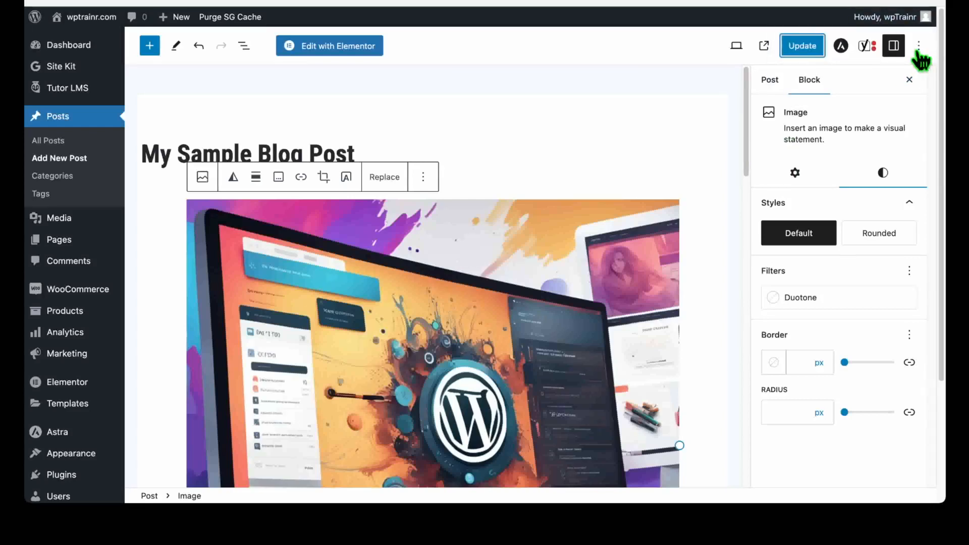
Try out Spotlight mode in the editor's view options and switch it off again.
left_click(921, 46)
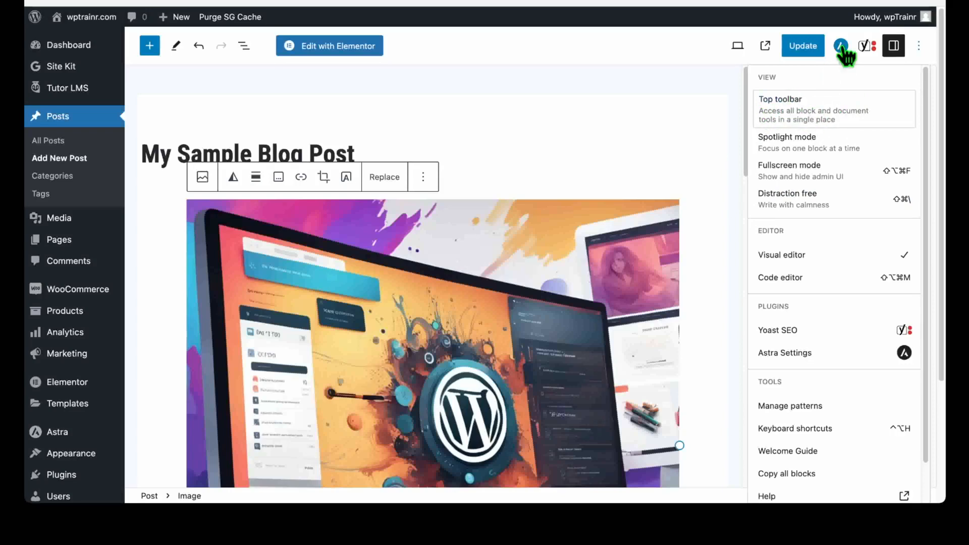
left_click(816, 150)
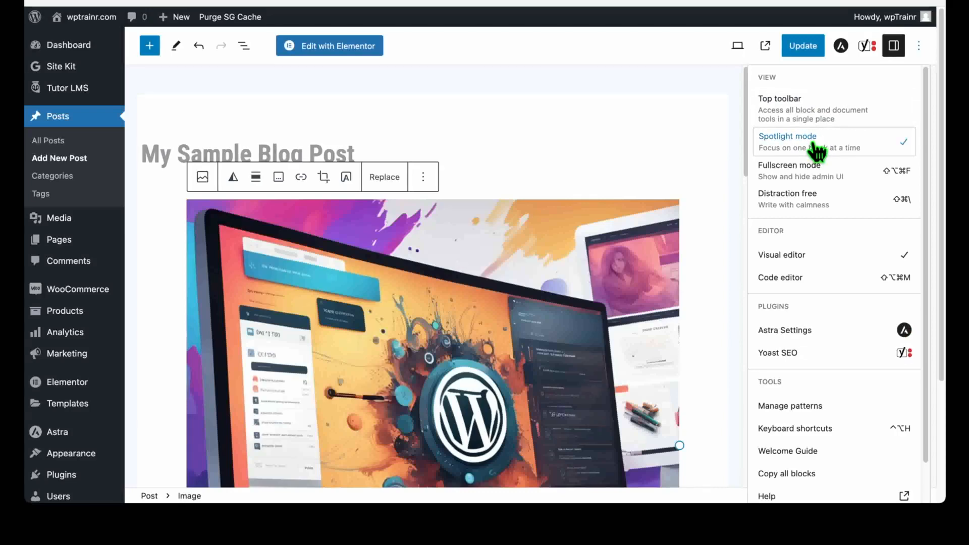
left_click(795, 145)
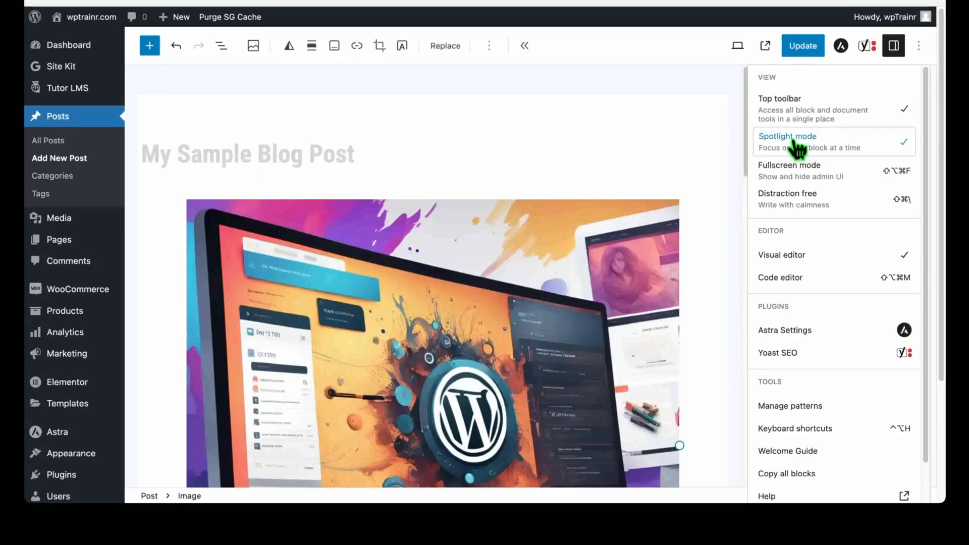
left_click(796, 148)
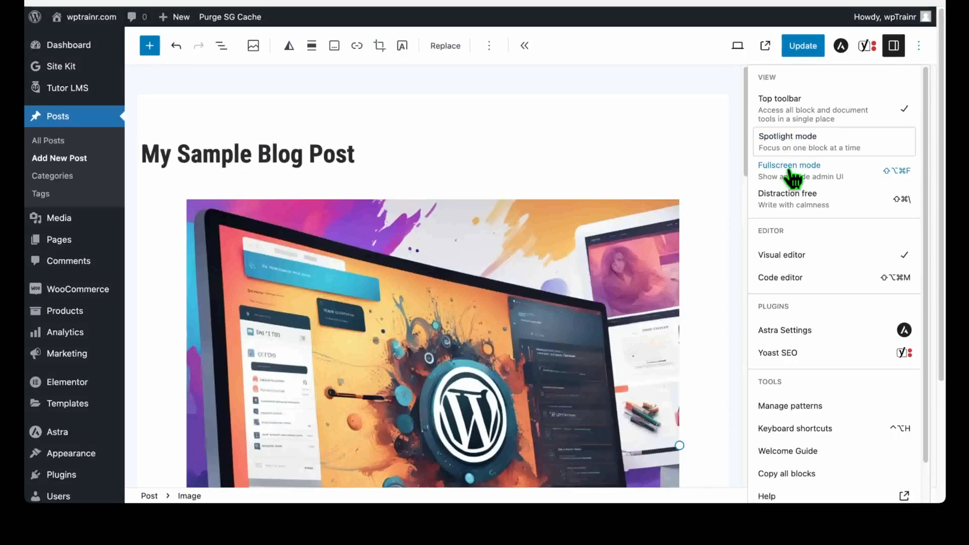
Try out Fullscreen mode and Distraction free mode, switching each one off again.
left_click(793, 172)
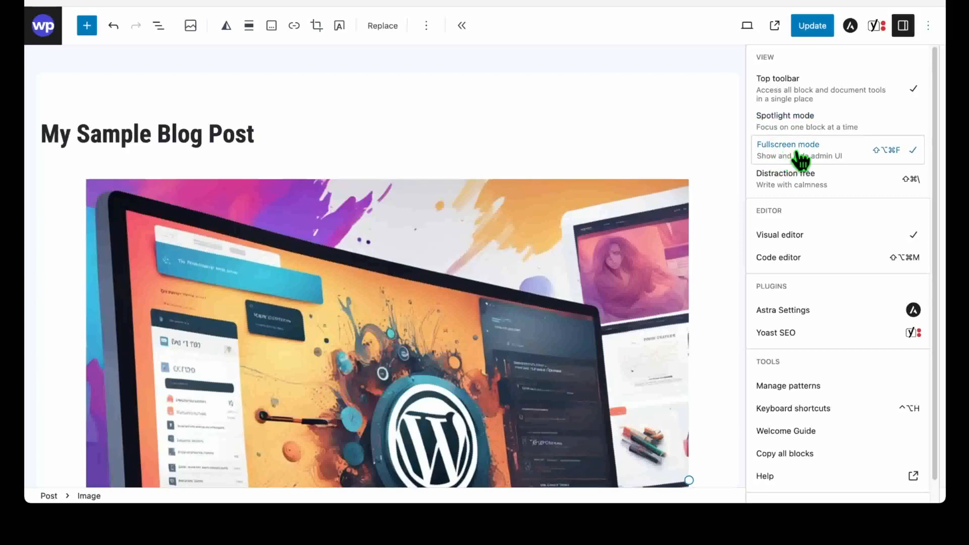
left_click(800, 158)
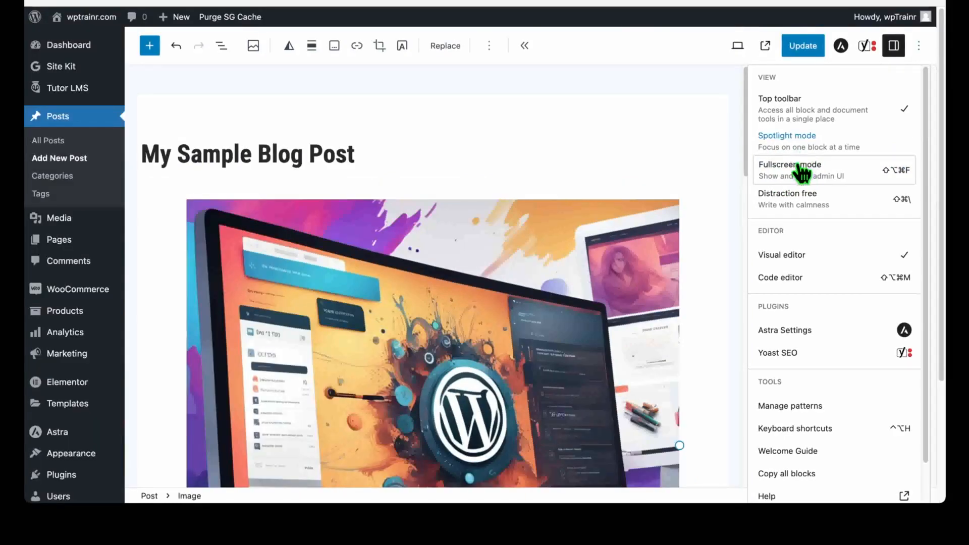
left_click(796, 201)
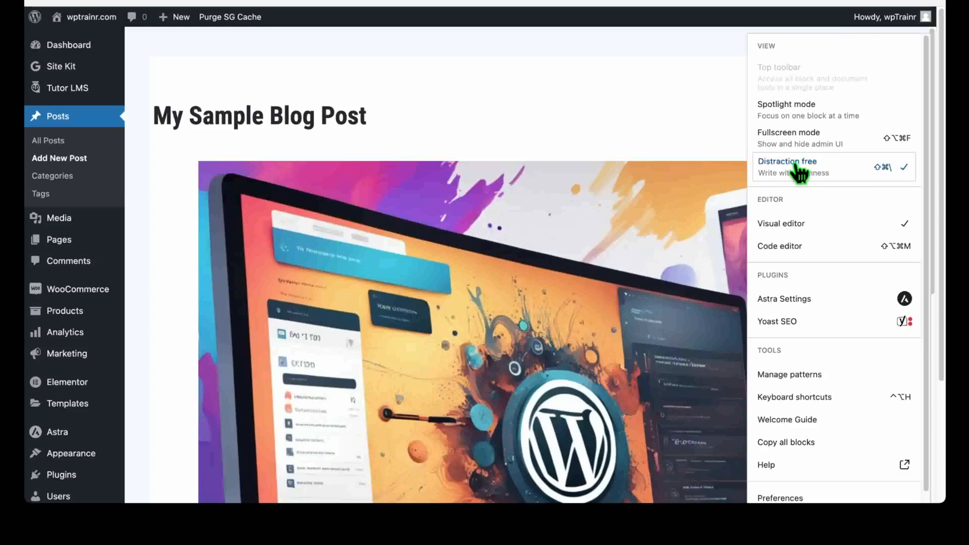
left_click(799, 172)
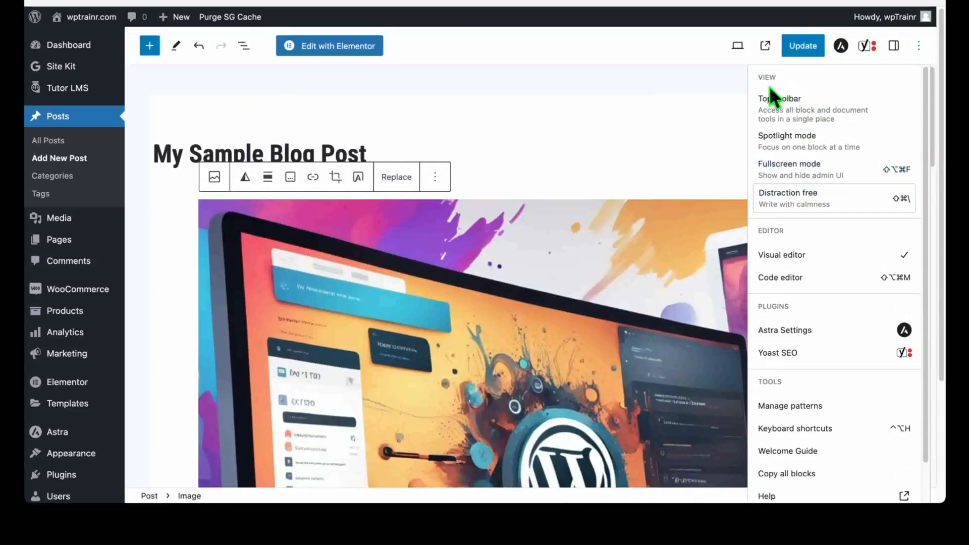
Turn on the Top toolbar and display the post in the code editor before returning to the visual editor.
left_click(788, 109)
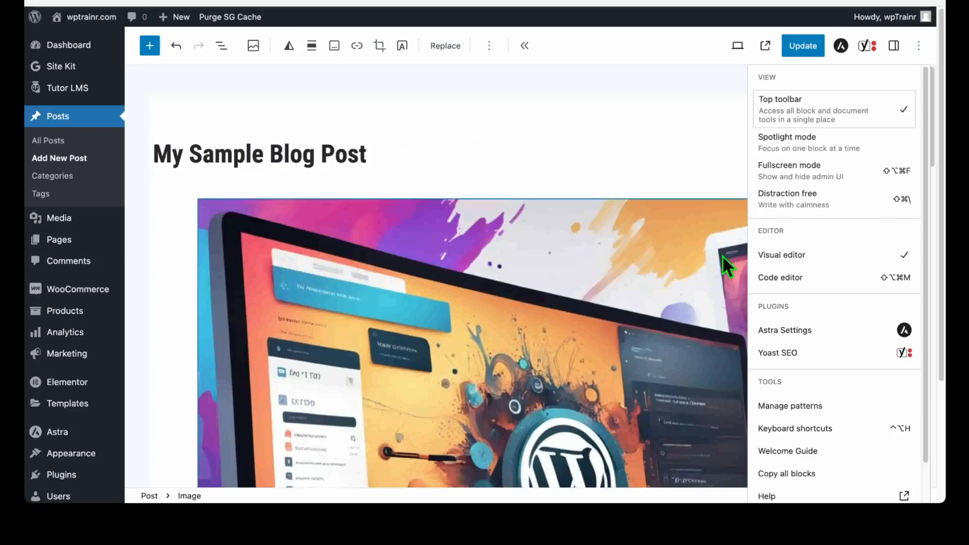
left_click(787, 278)
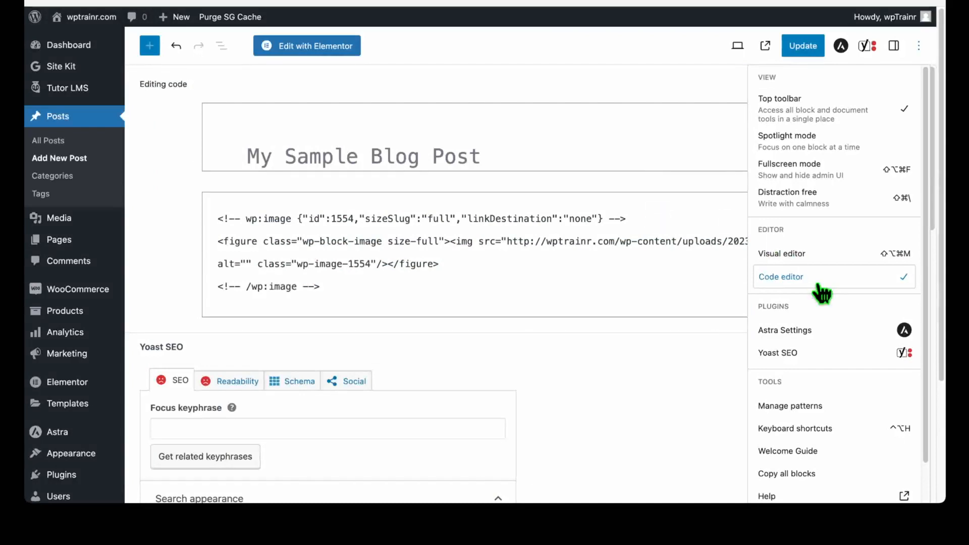
left_click(790, 258)
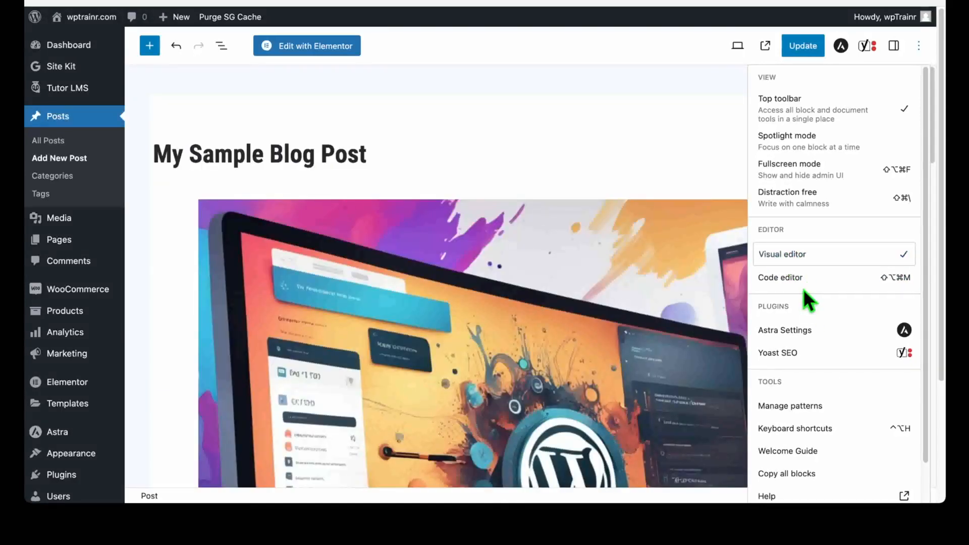
Examine the remaining editor options for plugins, tools and preferences, and return to the post content.
scroll(803, 288, "down", 2)
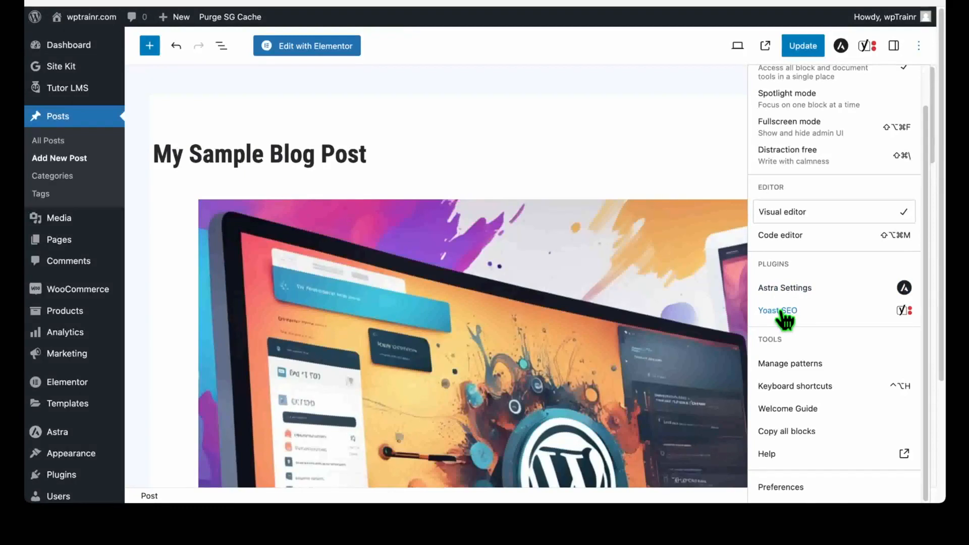
scroll(791, 333, "down", 3)
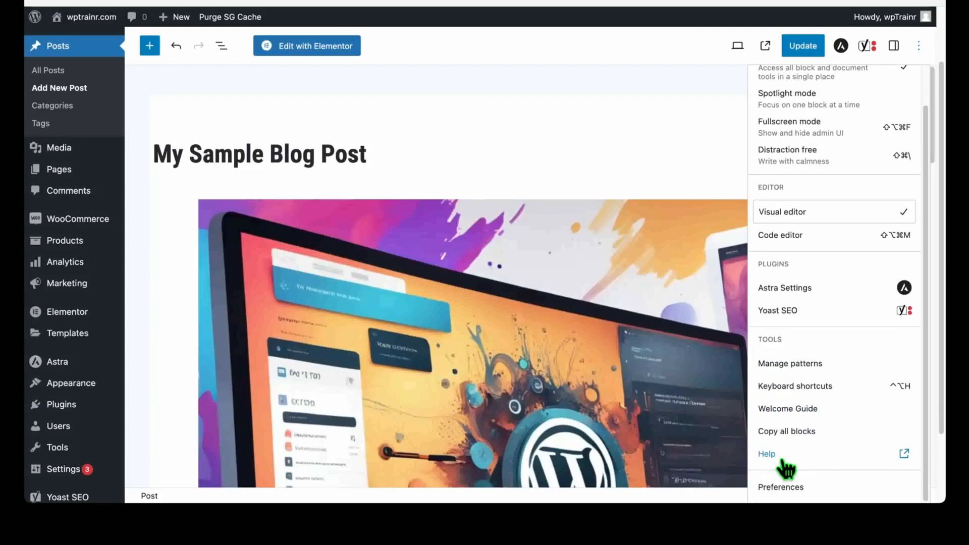
scroll(801, 252, "up", 2)
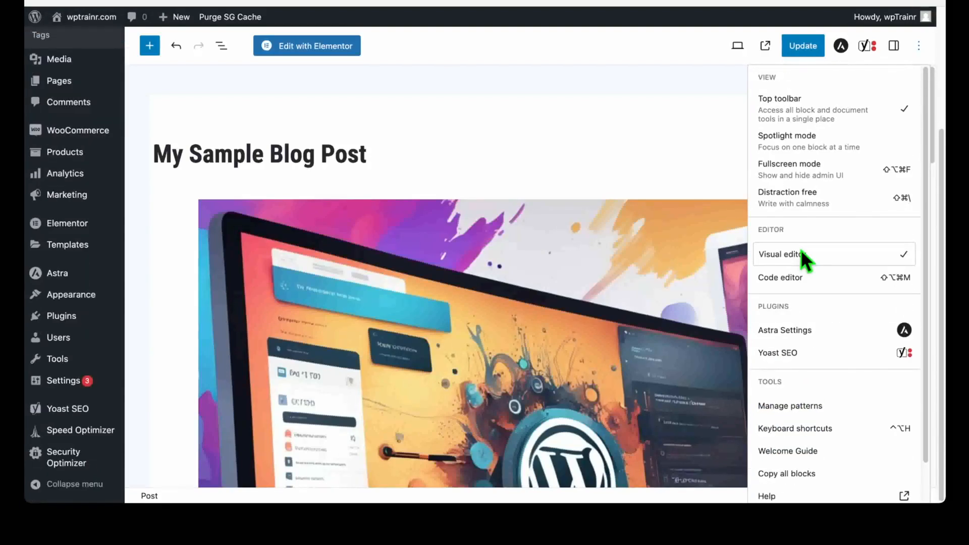
left_click(919, 46)
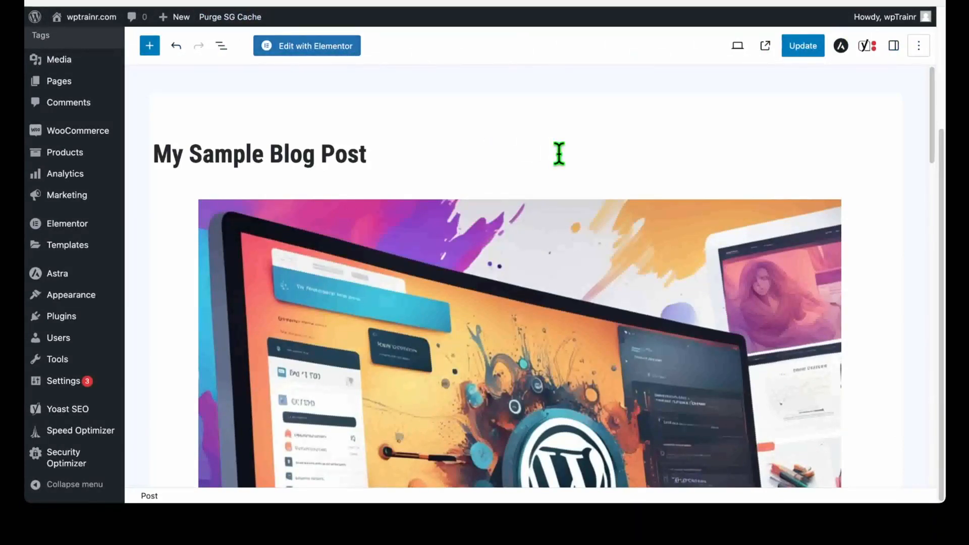
scroll(559, 154, "down", 5)
scroll(510, 190, "up", 8)
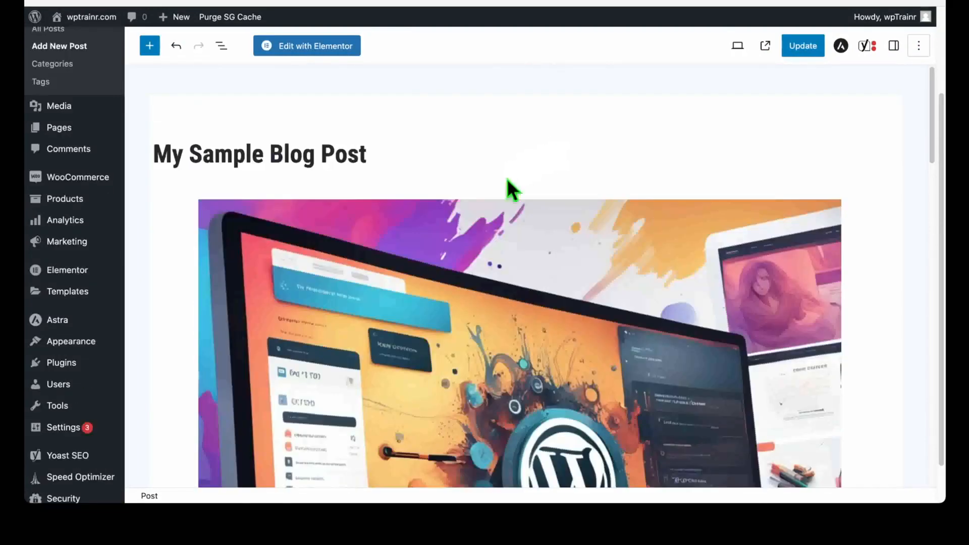
Add a Paragraph block from the block library below the image in the post.
left_click(398, 157)
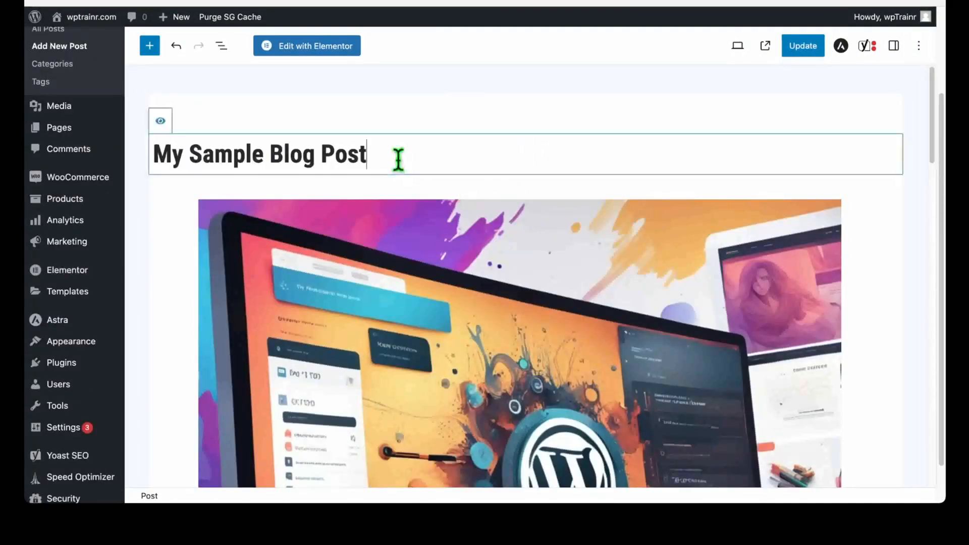
left_click(150, 46)
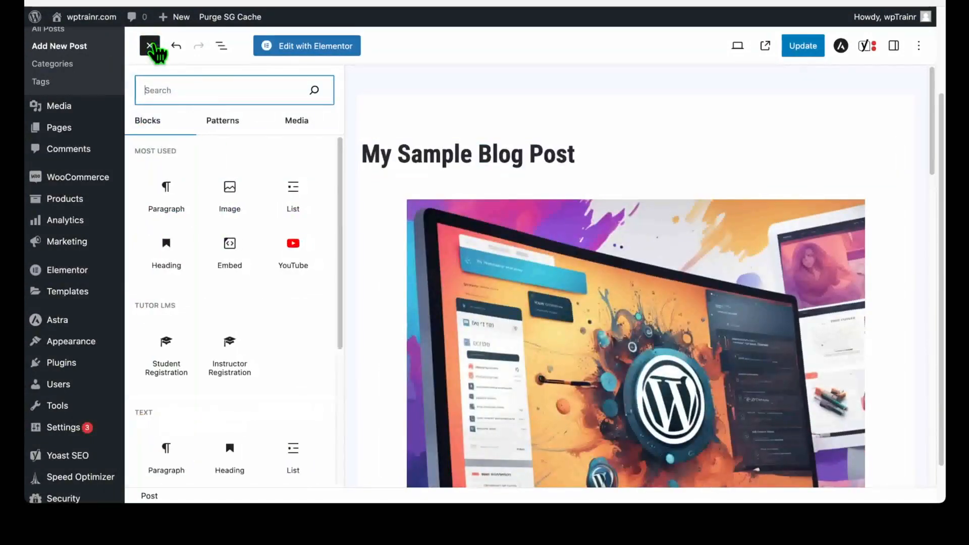
mouse_move(171, 193)
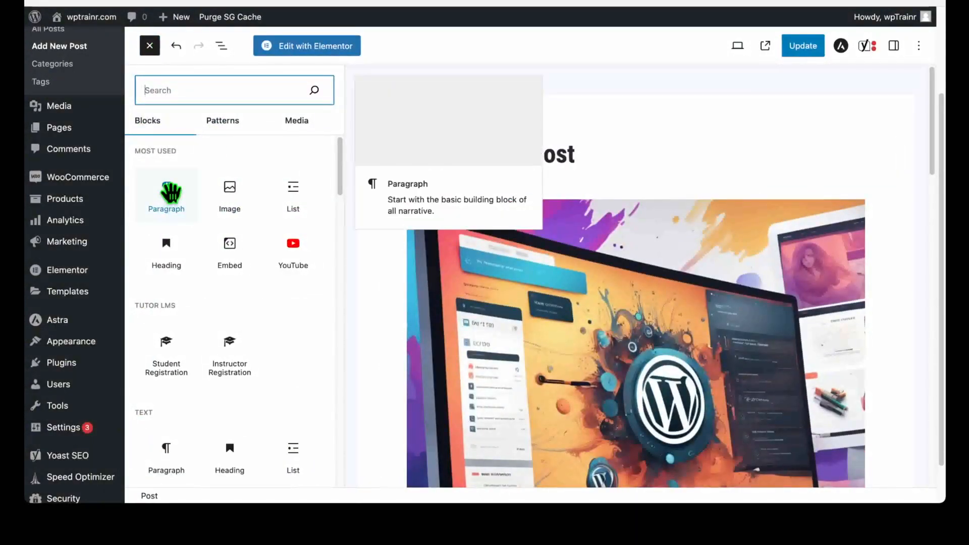
left_click_drag(171, 193, 488, 201)
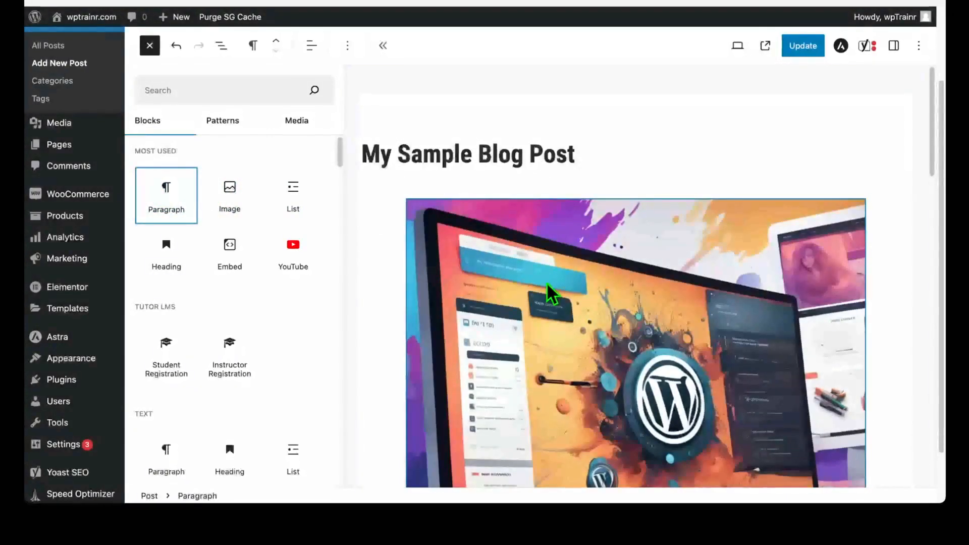
scroll(546, 282, "down", 5)
scroll(546, 283, "down", 2)
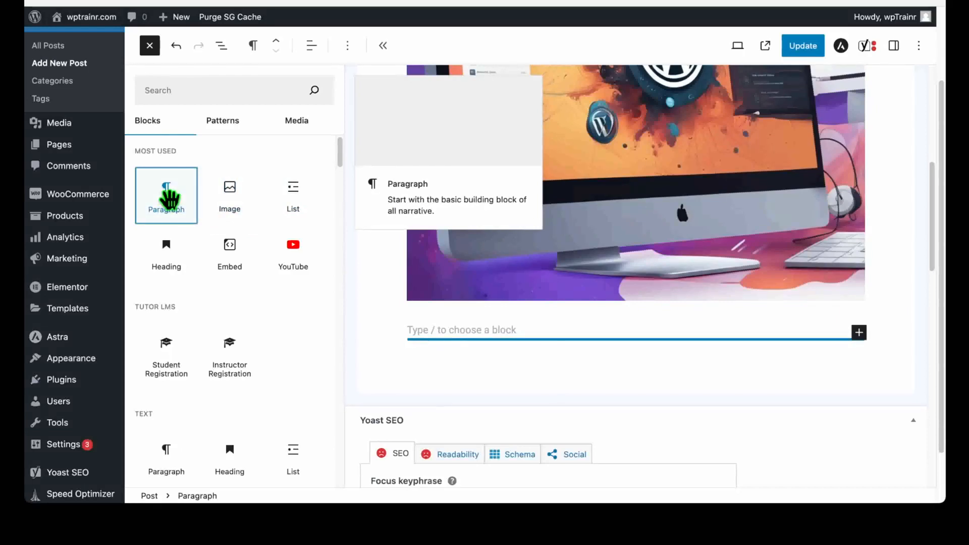
left_click_drag(166, 199, 480, 328)
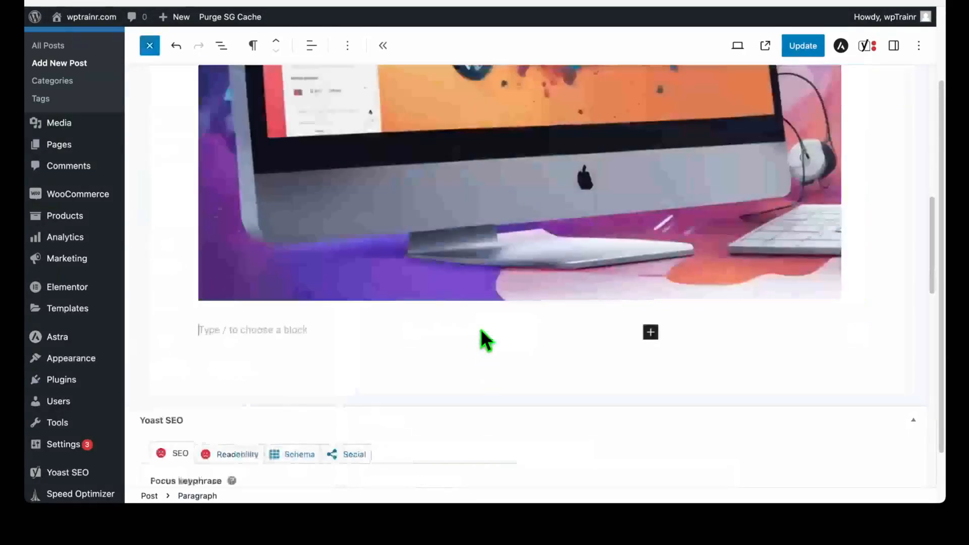
Write "Hello world" and "This is the beginning of my blog post" as two separate paragraphs below the image.
type("Hello wo")
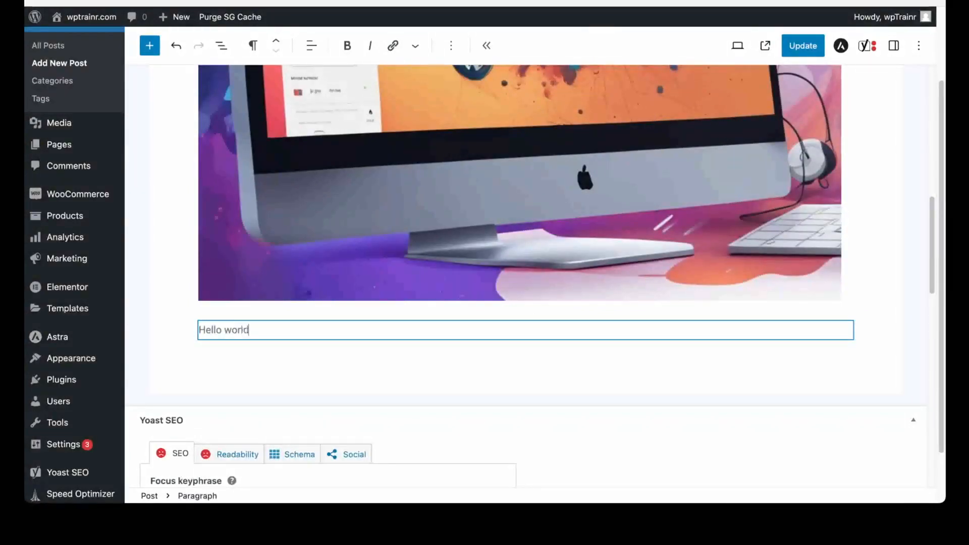
type("rld")
key("Return")
type("This is the beginning of my blog post")
key("Return")
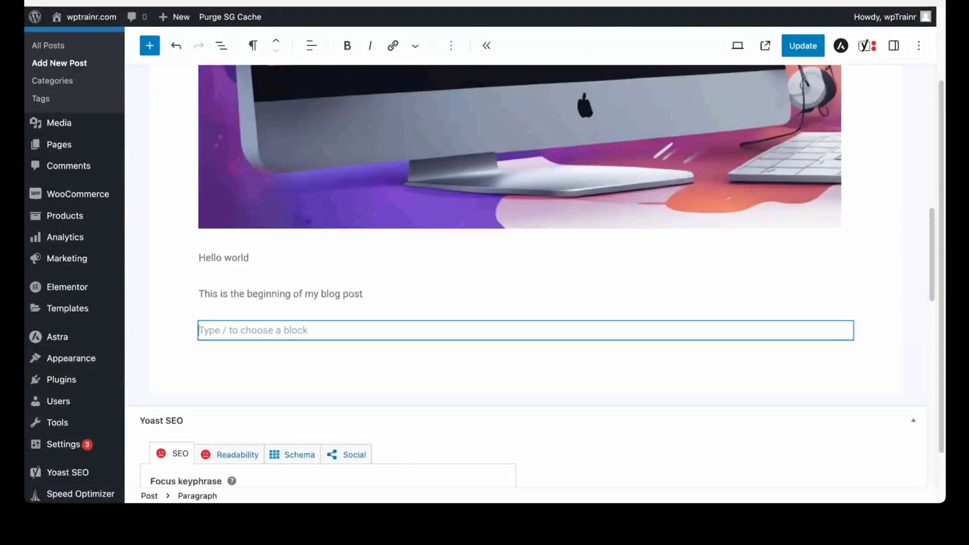
Add a Heading block reading "Introduction" below the text, followed by the paragraph "This is my paragraph.".
left_click(150, 46)
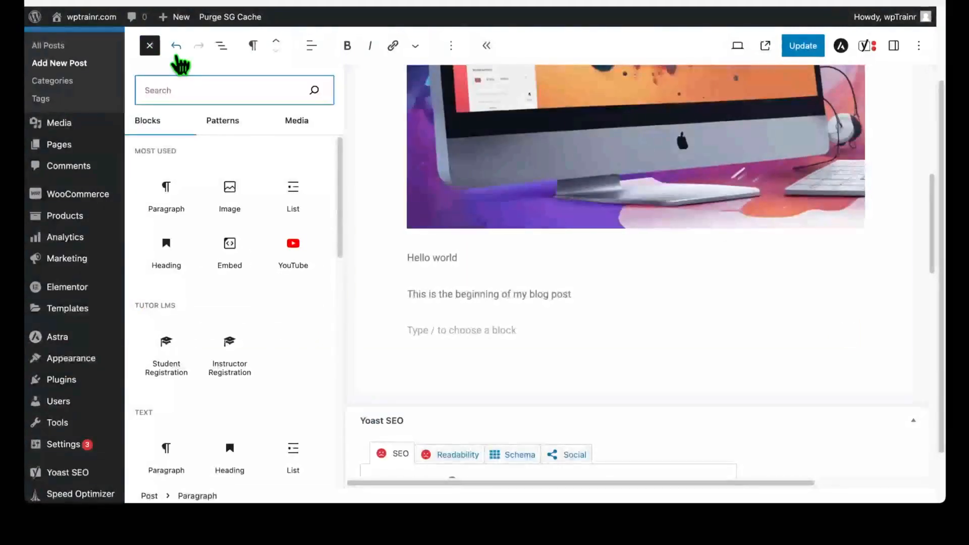
type("heading")
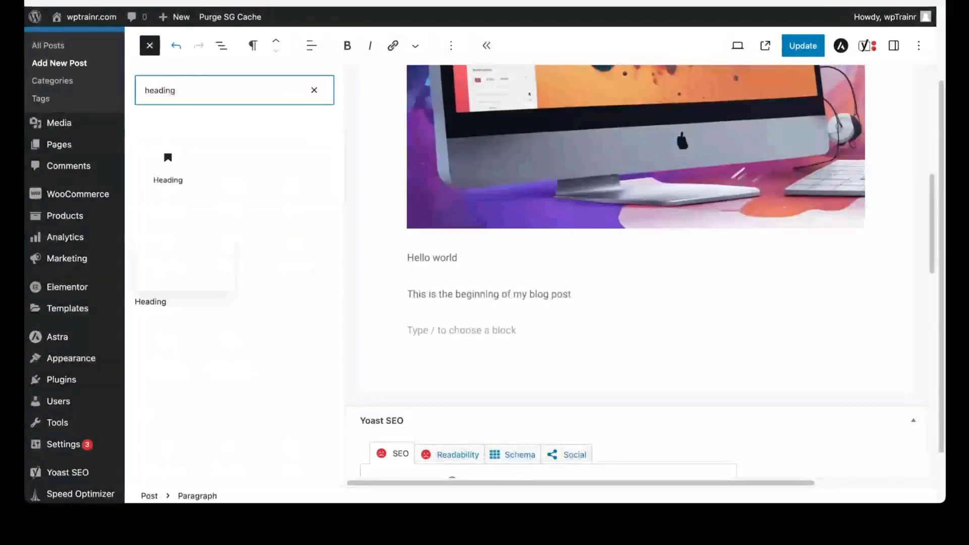
left_click_drag(167, 162, 486, 219)
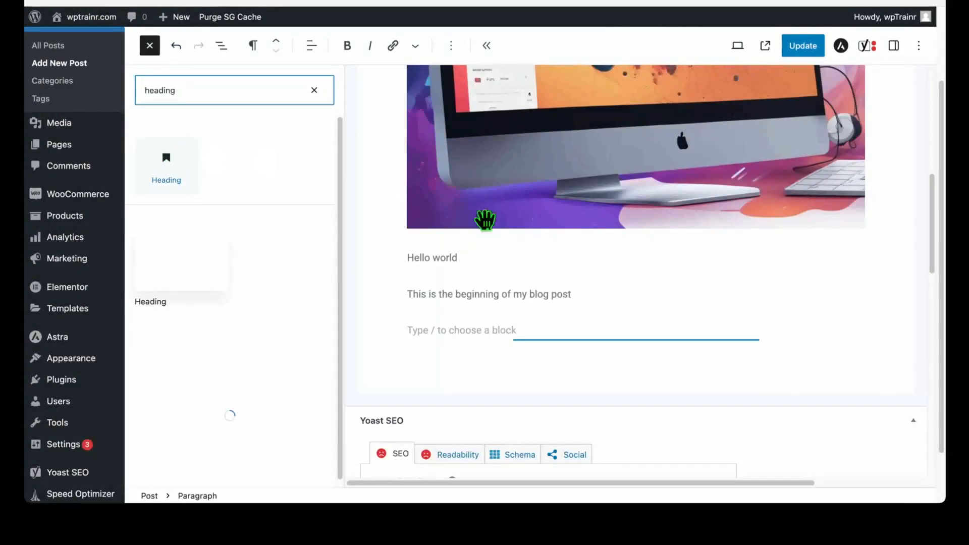
left_click_drag(508, 352, 477, 348)
type("Introduction")
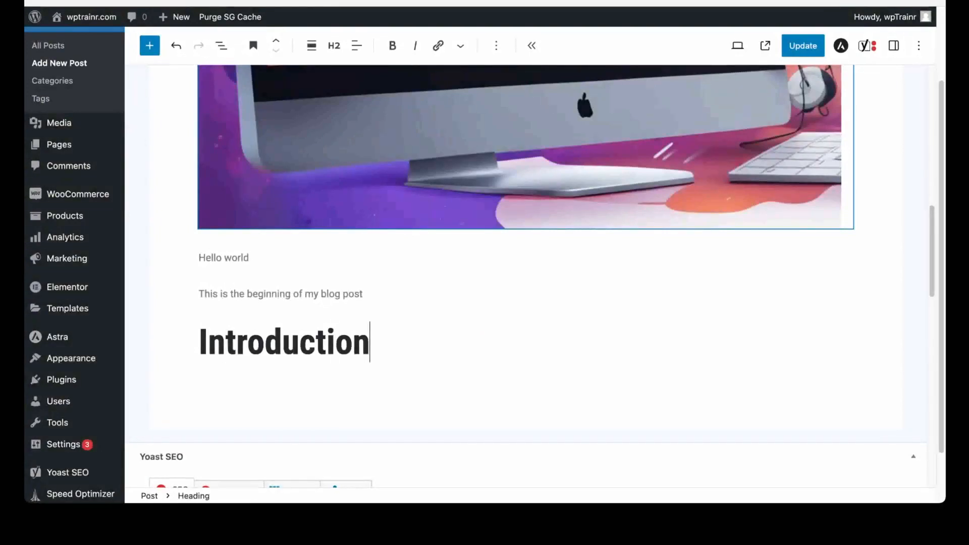
key("Return")
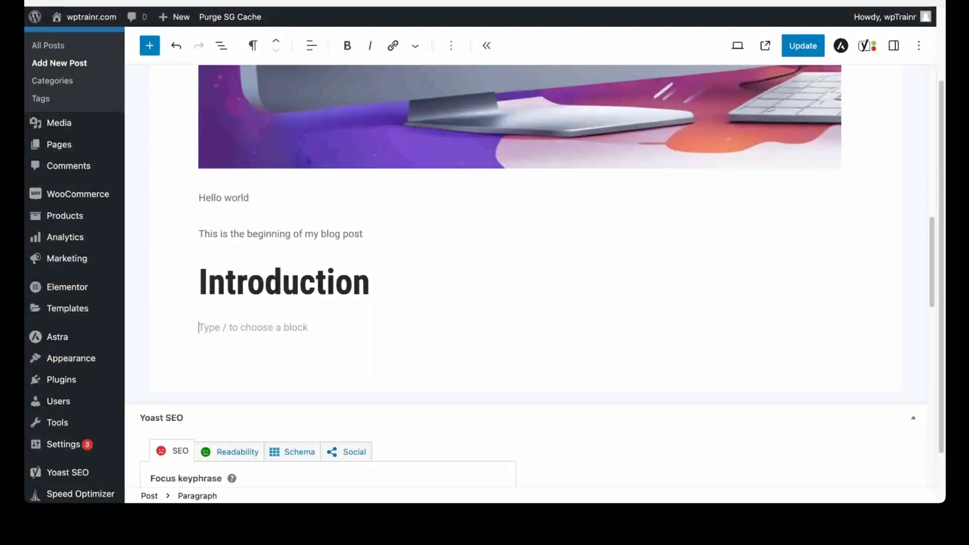
type("This is my paragraph.")
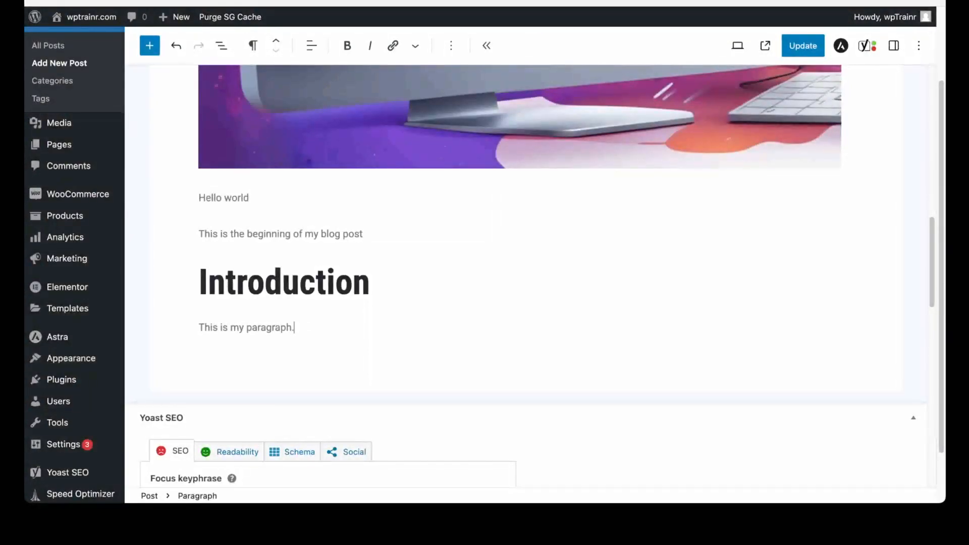
Review the post from its title to the last paragraph and display the library of available blocks.
mouse_move(423, 253)
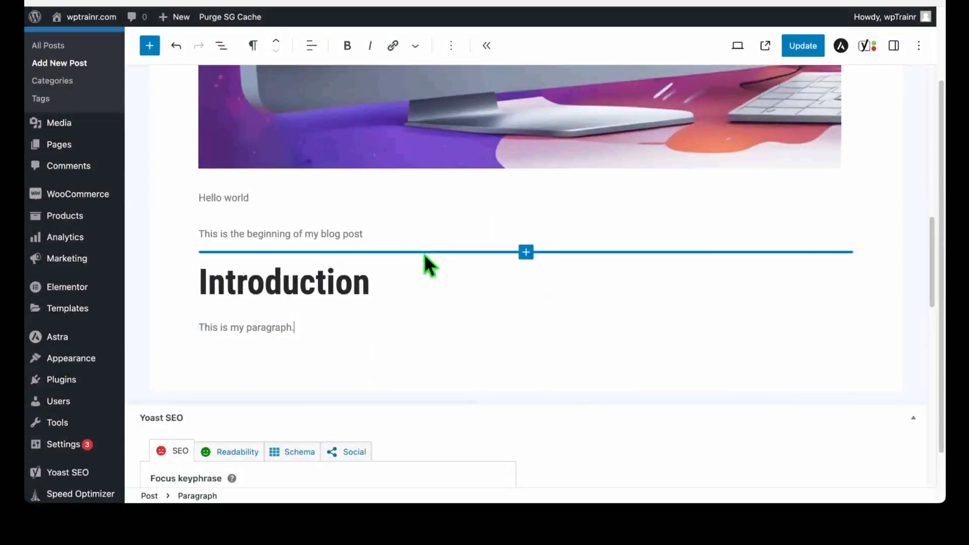
scroll(424, 253, "up", 10)
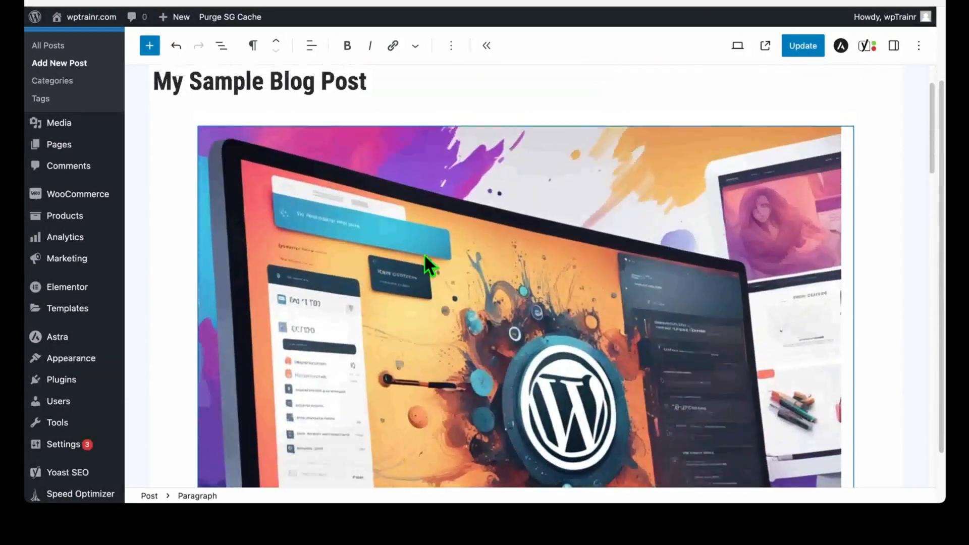
scroll(424, 253, "down", 10)
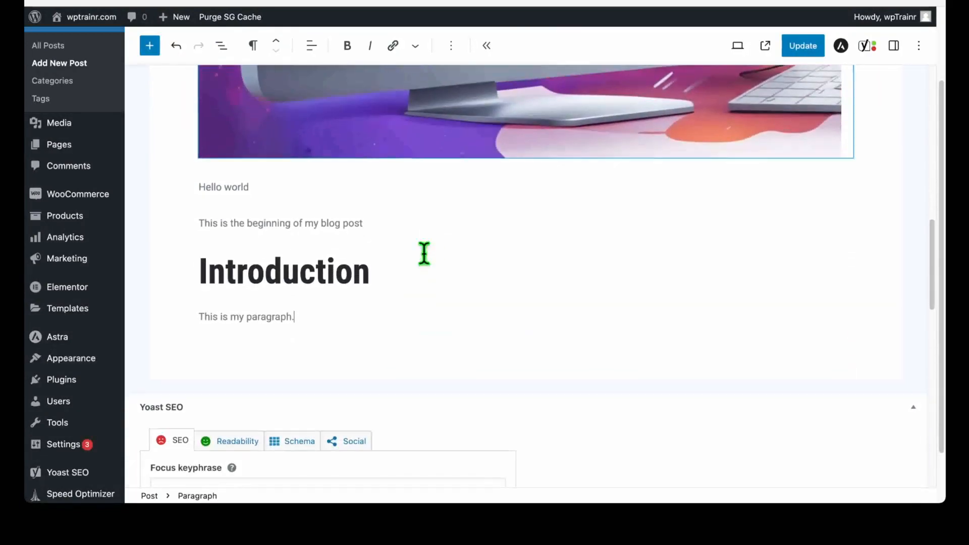
left_click(150, 46)
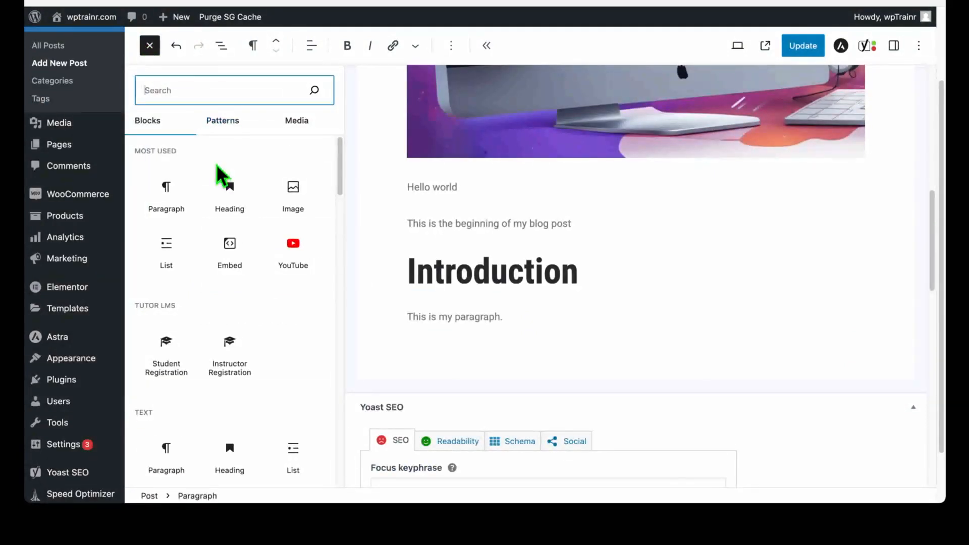
left_click_drag(215, 165, 163, 231)
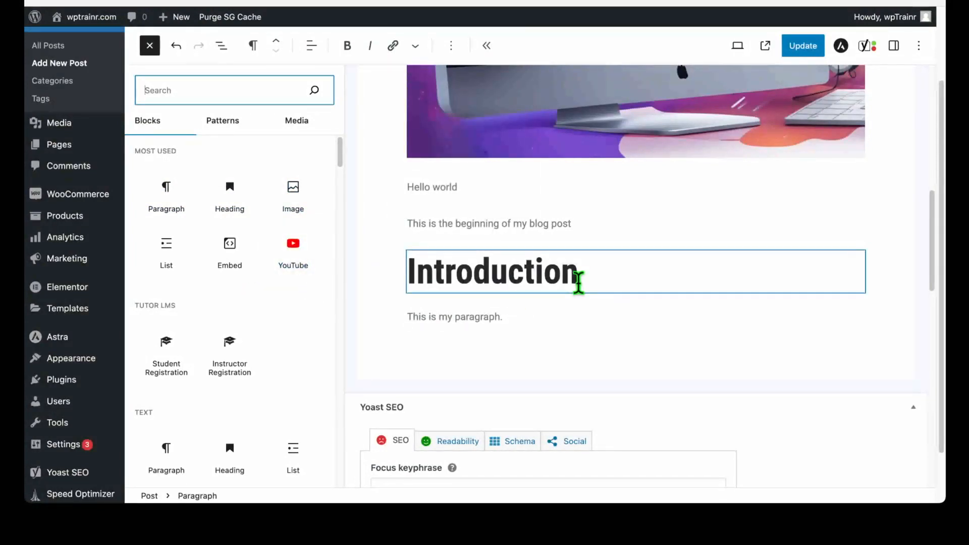
Check the post and its Yoast SEO fields, and update the published post.
scroll(578, 283, "down", 3)
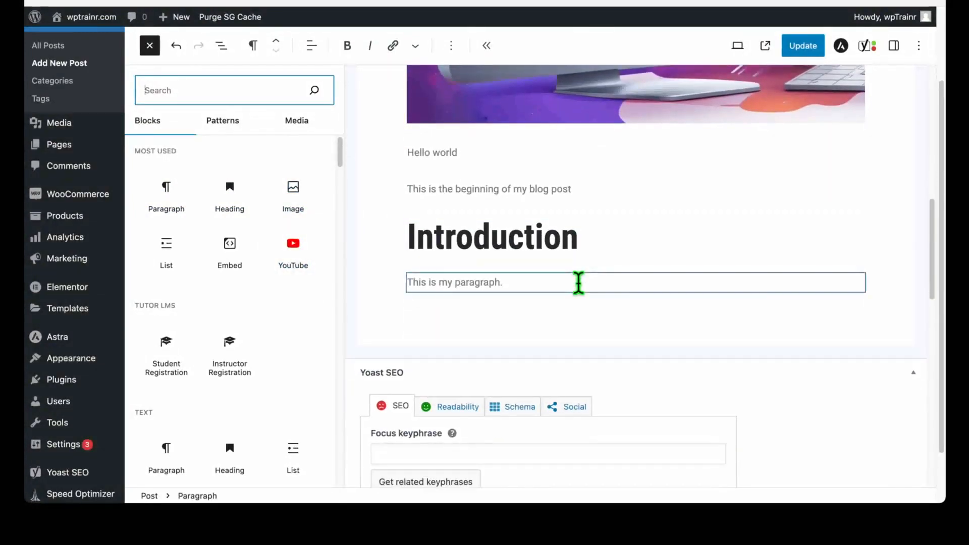
scroll(578, 283, "down", 4)
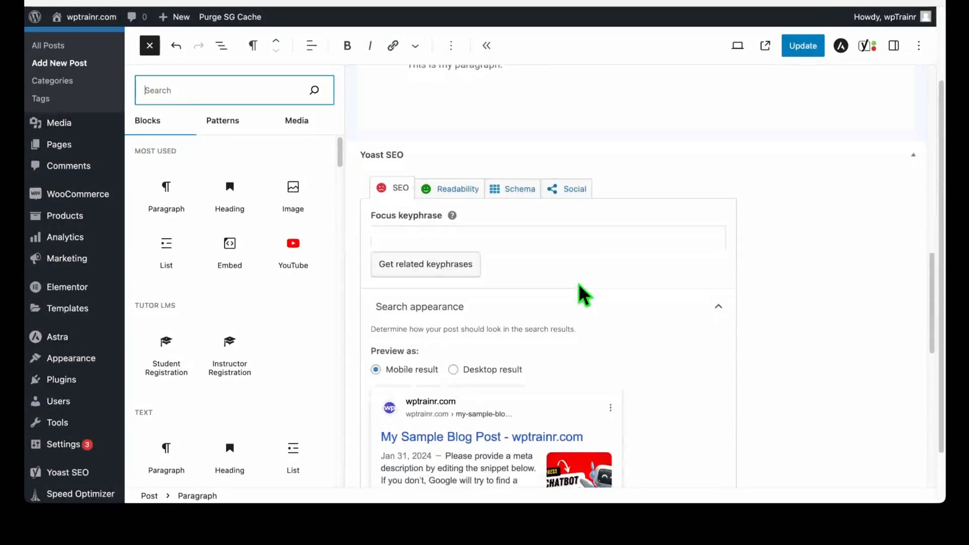
scroll(549, 404, "down", 9)
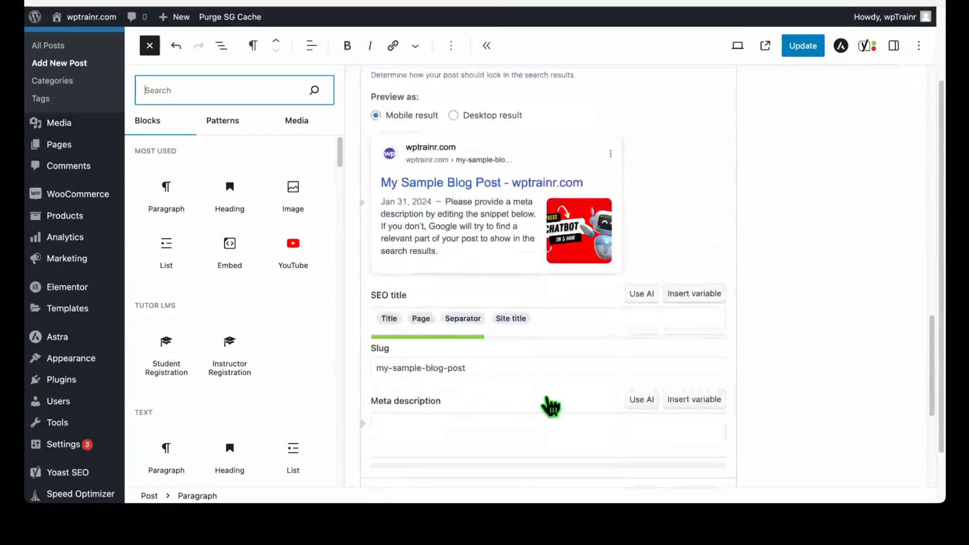
scroll(545, 395, "up", 20)
scroll(546, 396, "up", 5)
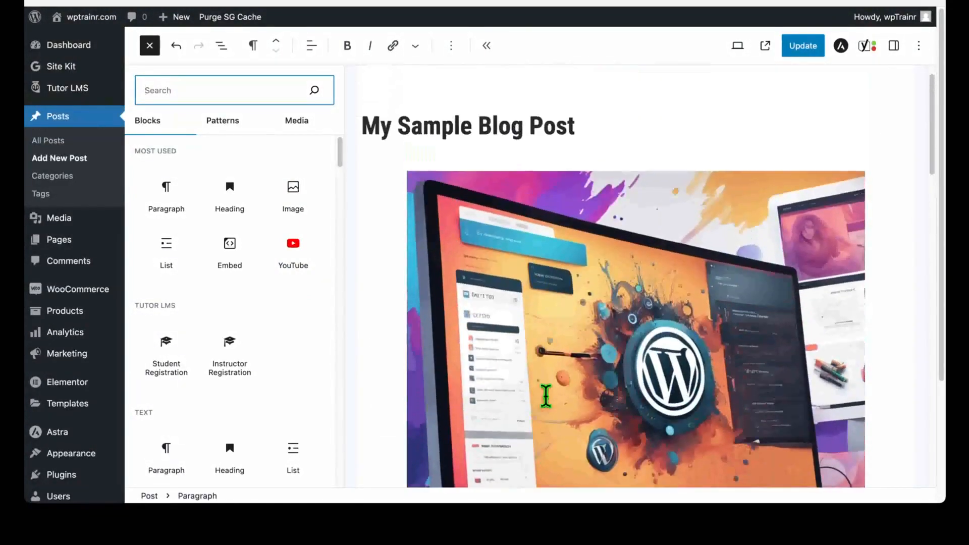
left_click(801, 48)
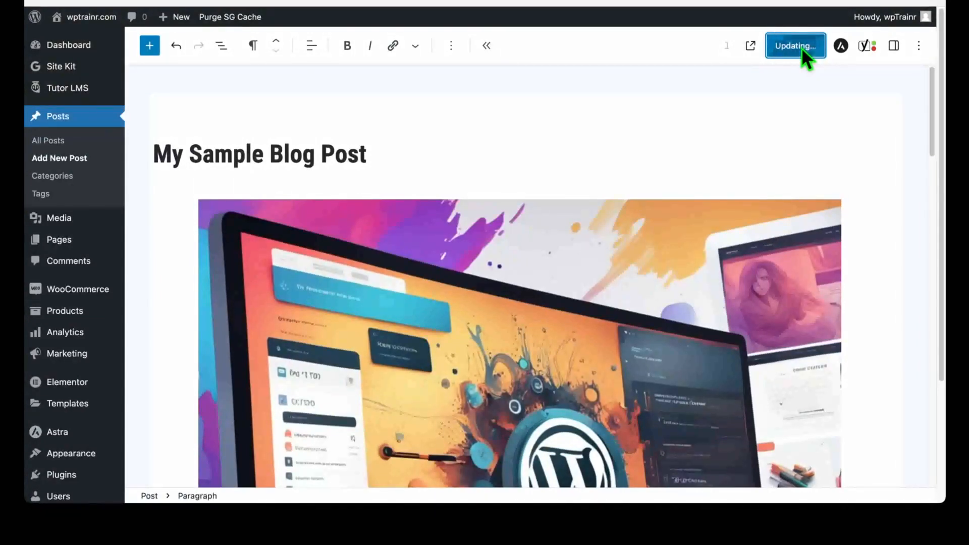
Open the Blog page of the live site and find the entry for My Sample Blog Post.
mouse_move(75, 19)
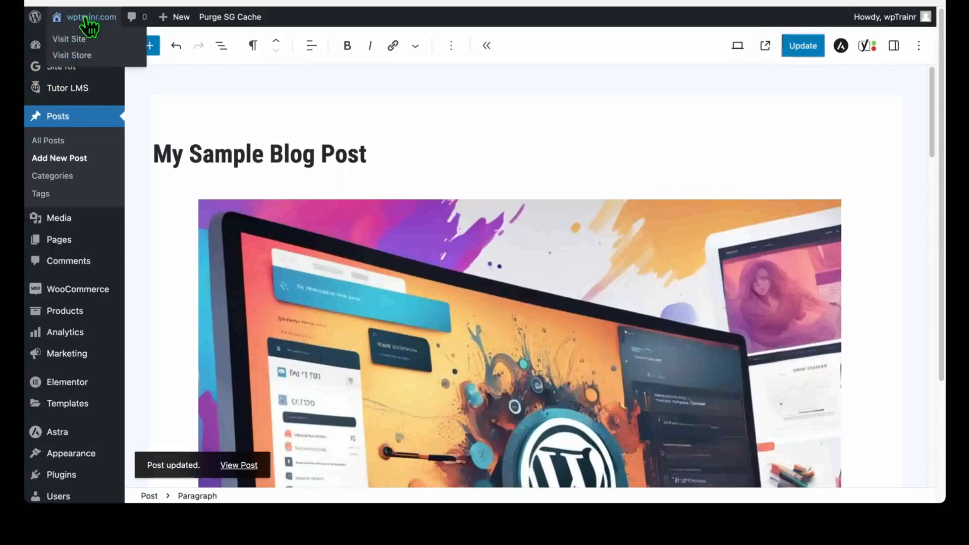
left_click(86, 20)
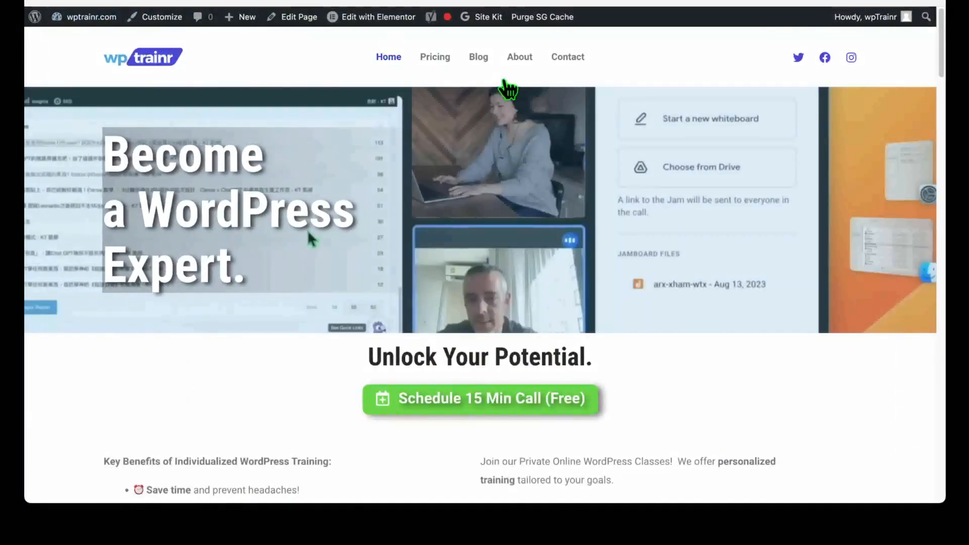
left_click(478, 58)
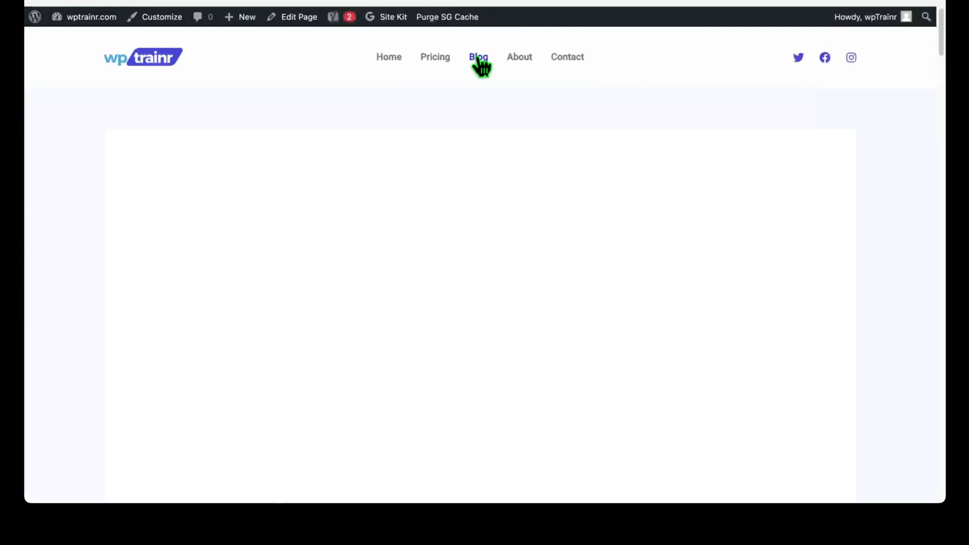
scroll(484, 152, "down", 5)
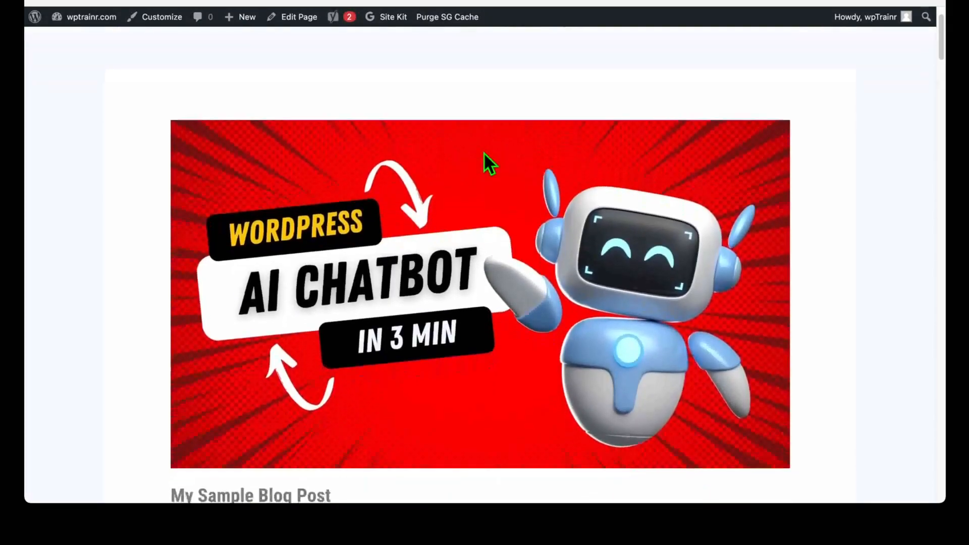
scroll(488, 162, "down", 4)
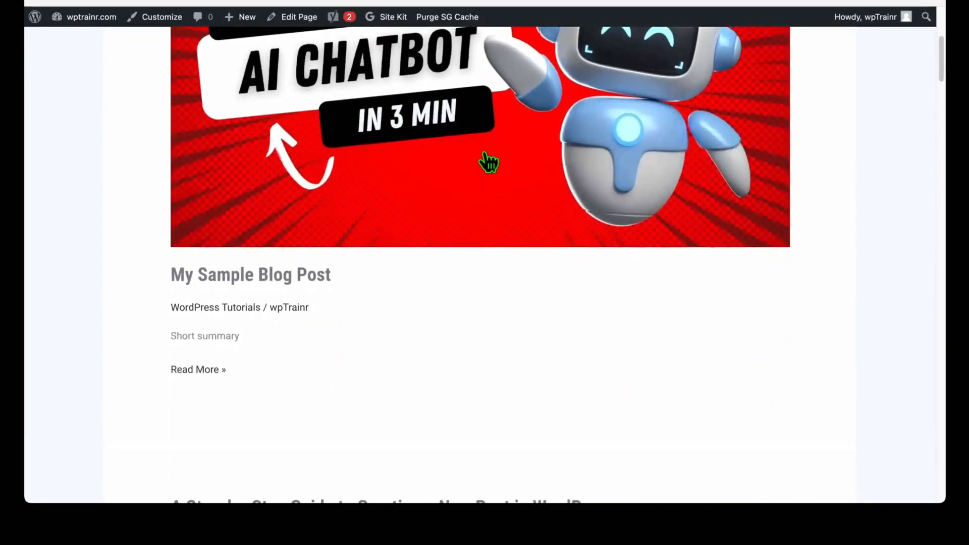
Examine the sample post's featured image, title and short summary on the Blog page, along with the older posts listed below it.
left_click_drag(155, 268, 332, 272)
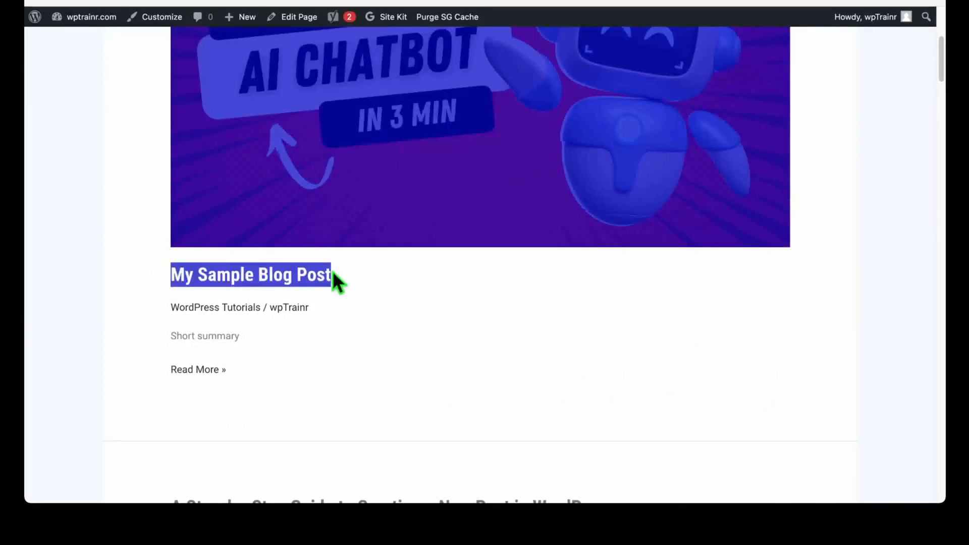
left_click(332, 272)
scroll(332, 270, "down", 1)
scroll(332, 271, "up", 10)
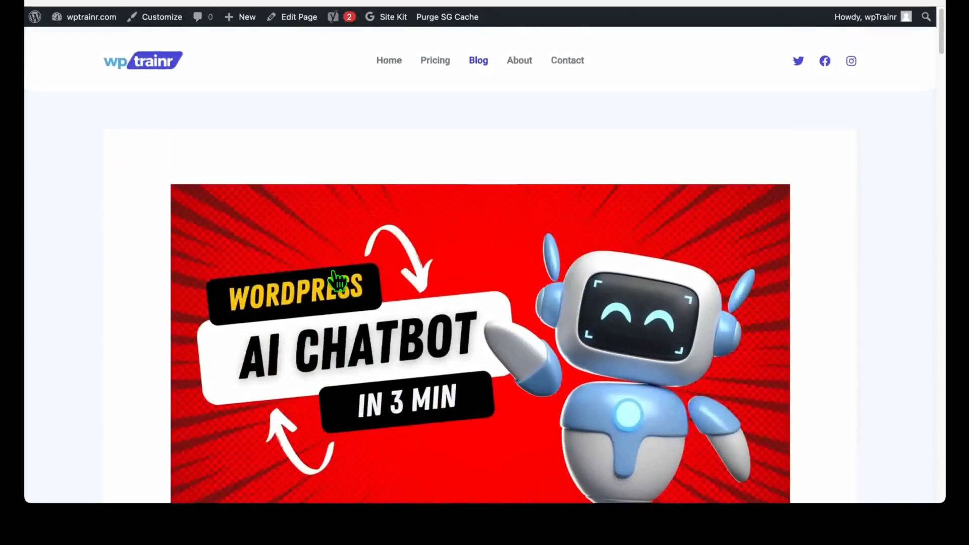
scroll(332, 272, "down", 5)
scroll(337, 280, "down", 2)
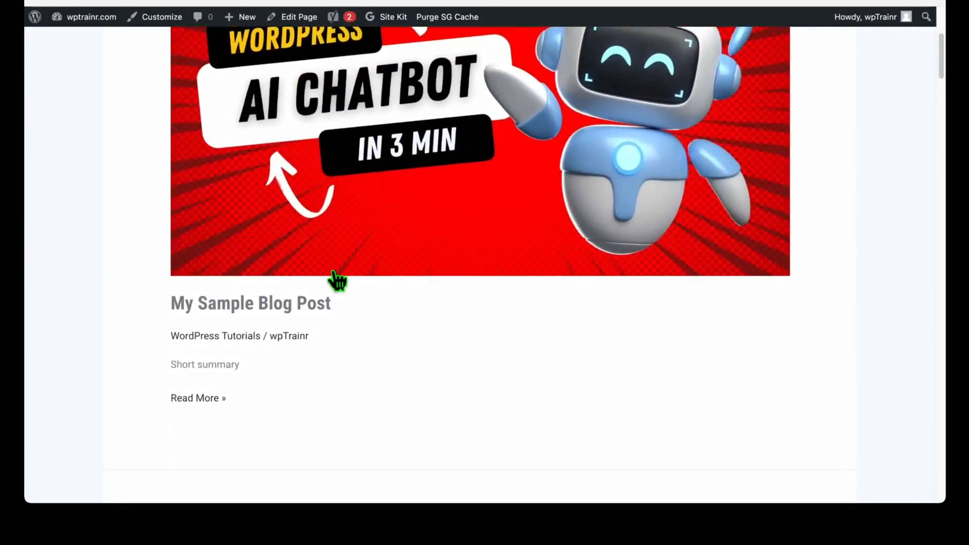
triple_click(211, 364)
left_click(210, 364)
scroll(386, 277, "down", 7)
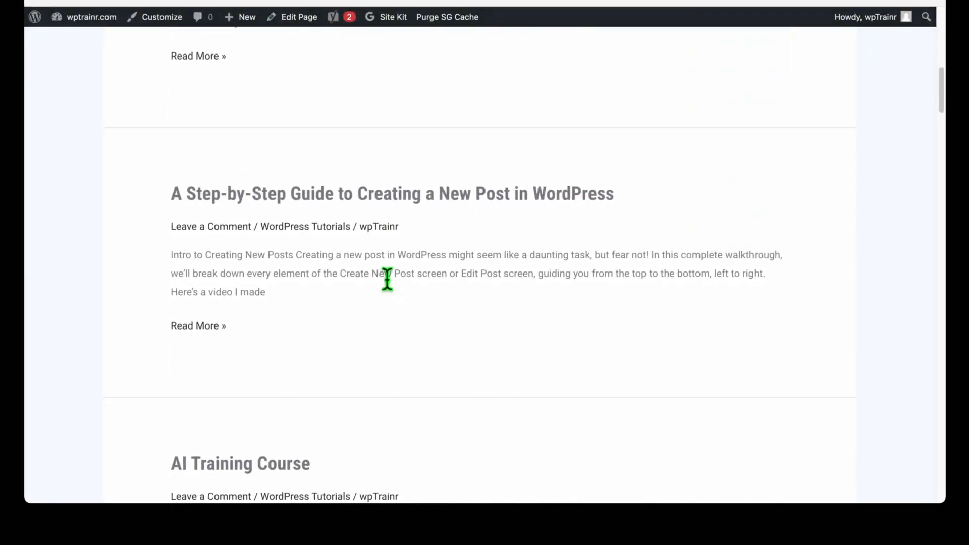
scroll(387, 280, "down", 7)
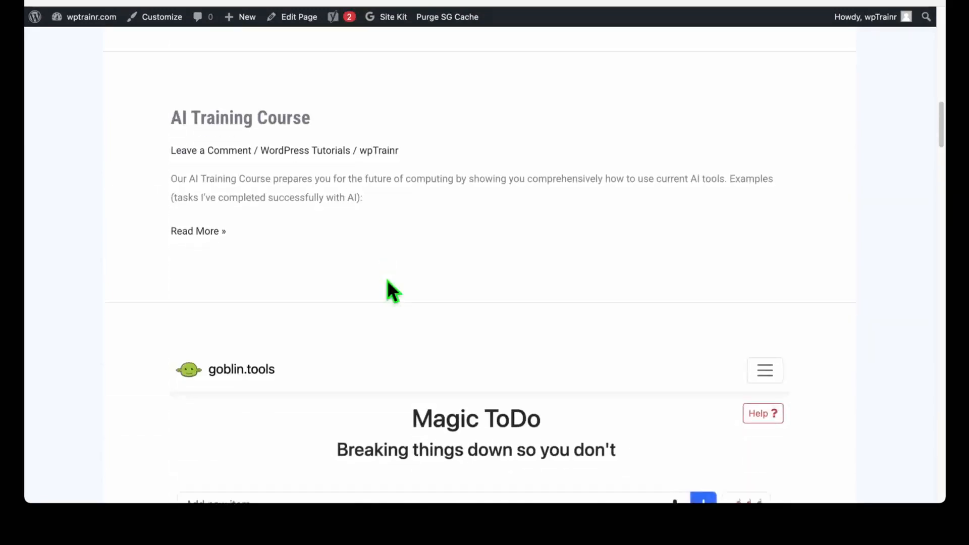
scroll(386, 280, "up", 15)
scroll(388, 288, "up", 3)
scroll(391, 287, "down", 5)
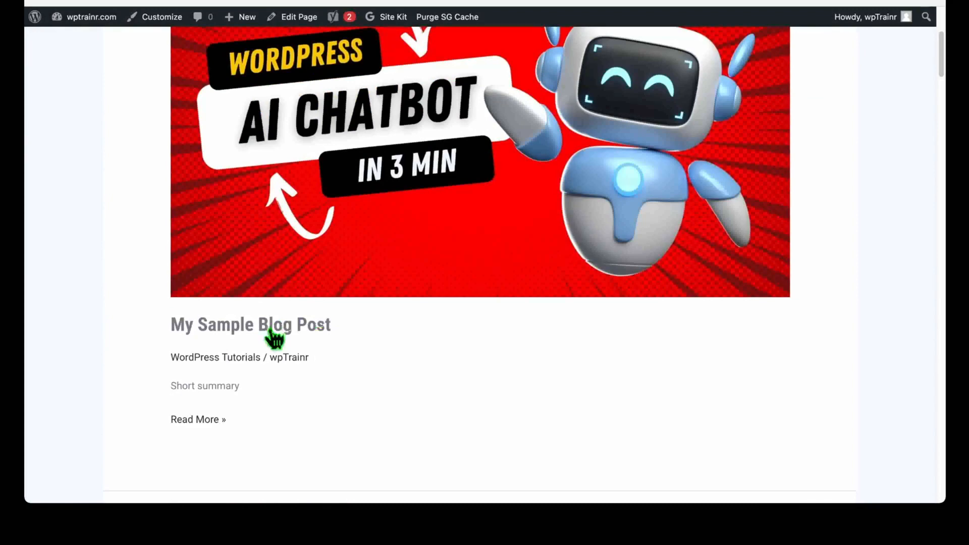
Open My Sample Blog Post from the Blog page and look through the full post.
left_click(275, 333)
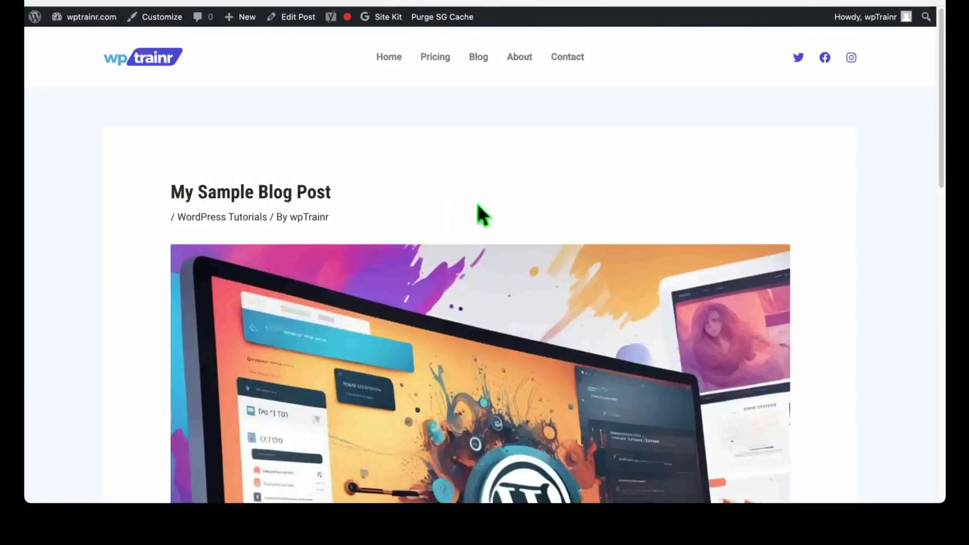
scroll(477, 204, "down", 10)
scroll(477, 204, "up", 10)
Start a blank new post from the live site, and go to the list of all posts in the dashboard.
mouse_move(241, 21)
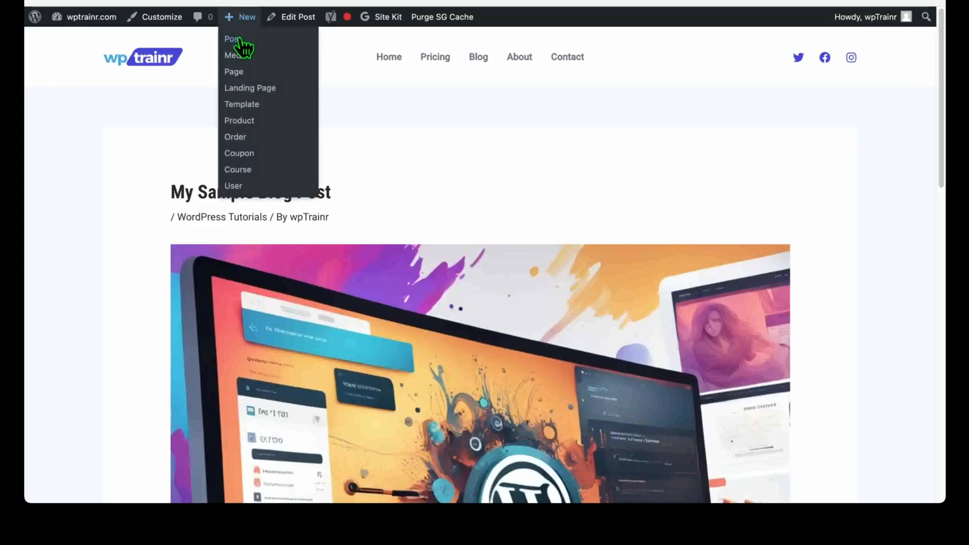
left_click(240, 40)
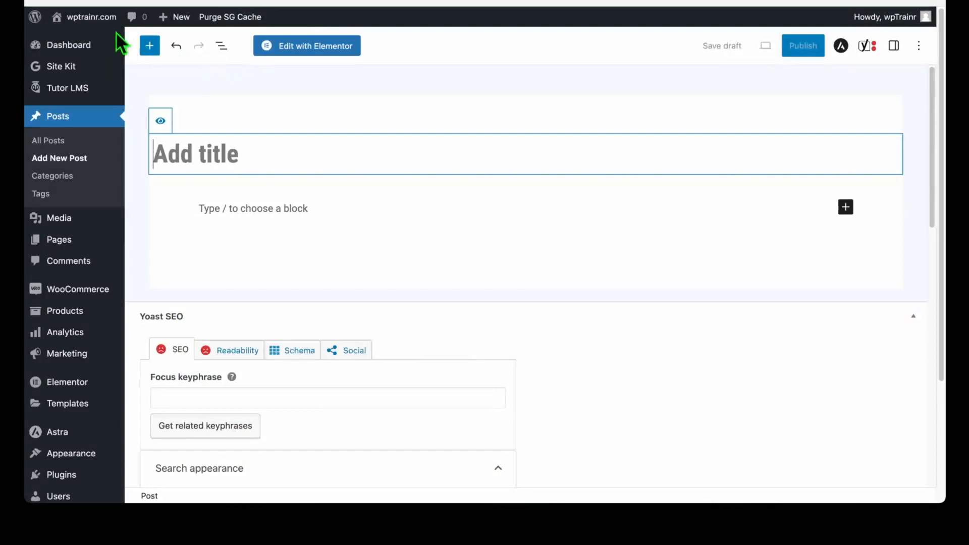
mouse_move(82, 42)
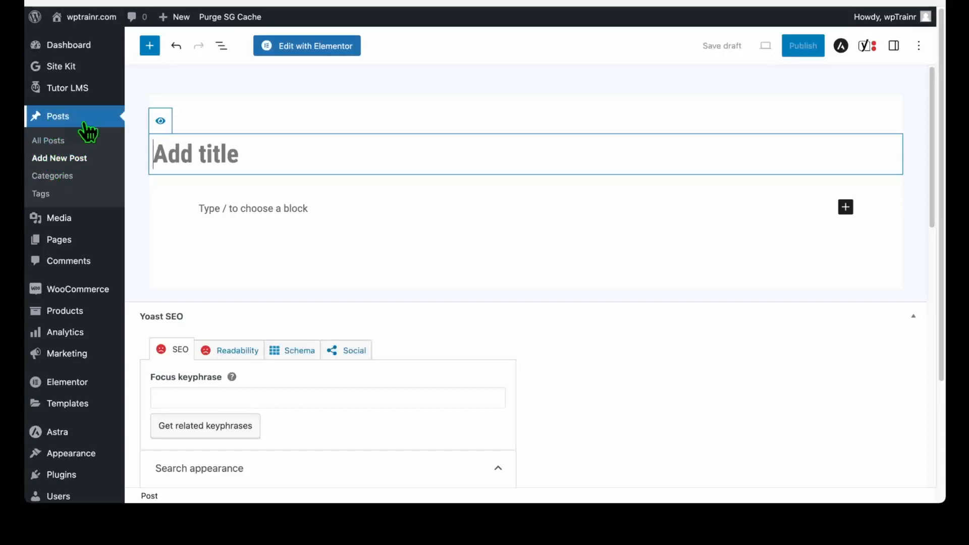
left_click(65, 142)
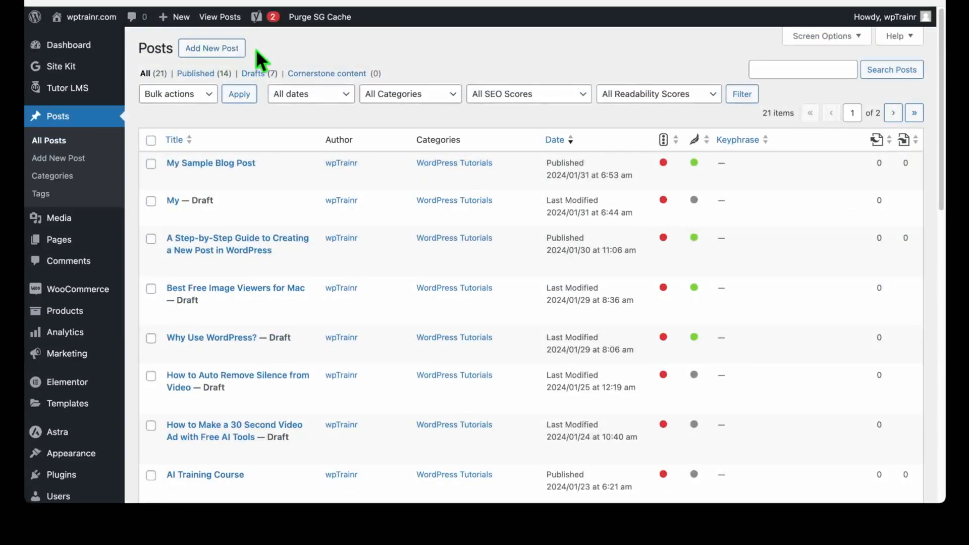
left_click_drag(242, 49, 186, 63)
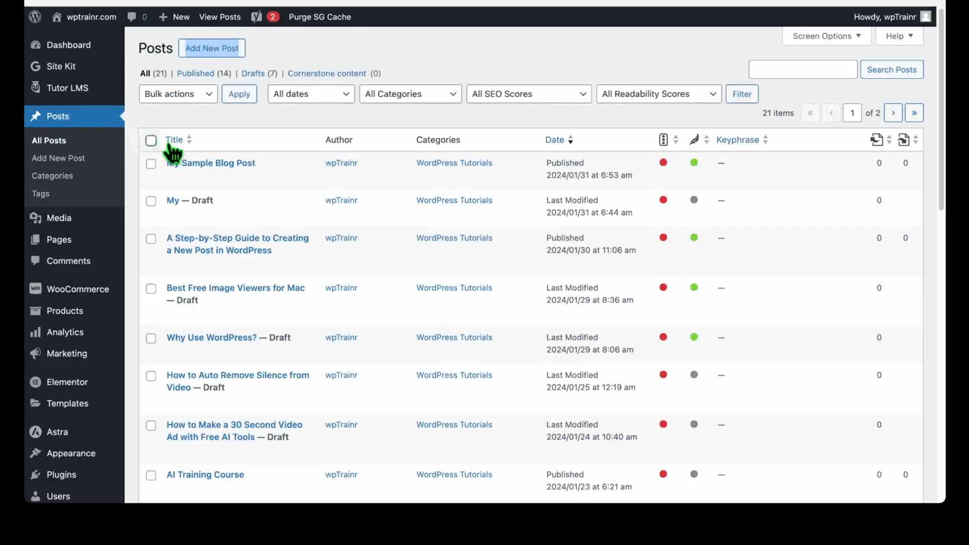
Display the Quick Edit options of My Sample Blog Post and close them without saving.
mouse_move(190, 177)
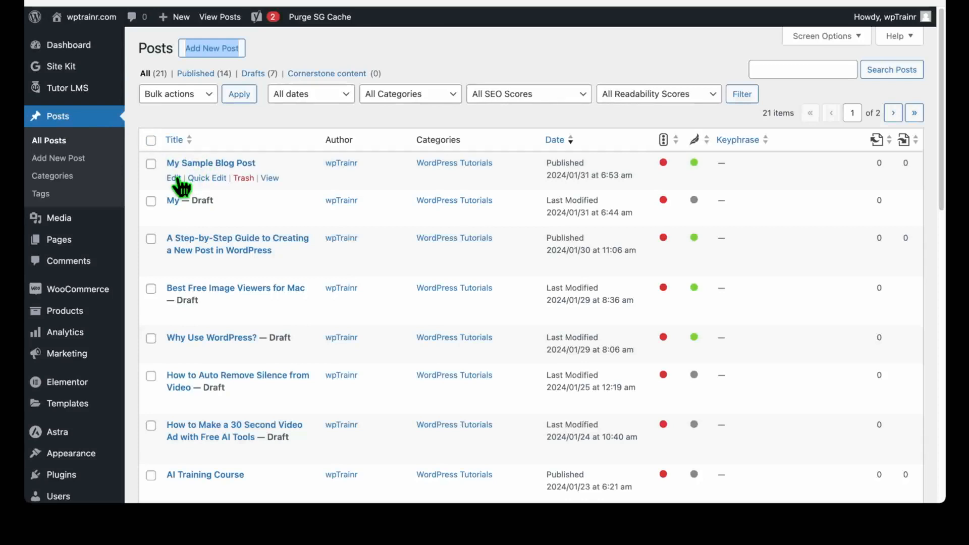
left_click(207, 178)
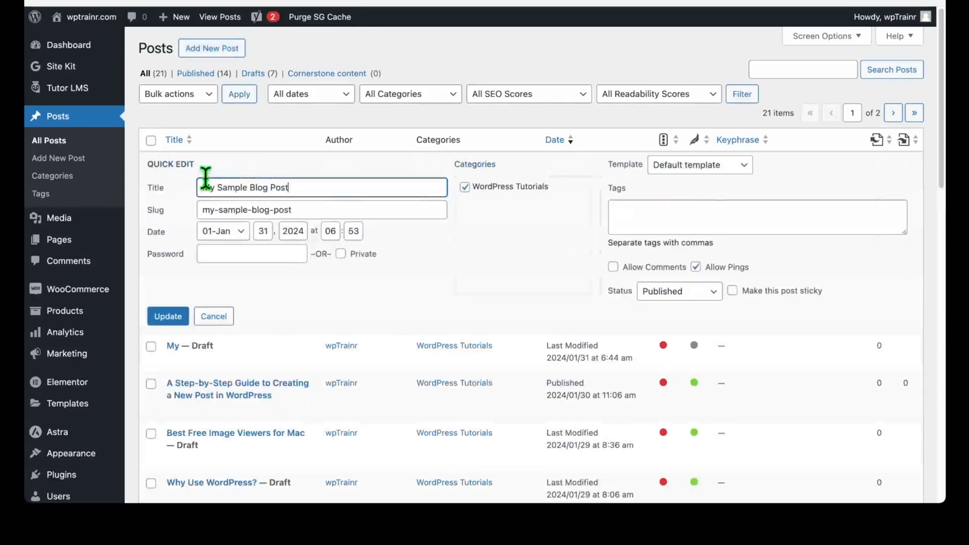
left_click(214, 317)
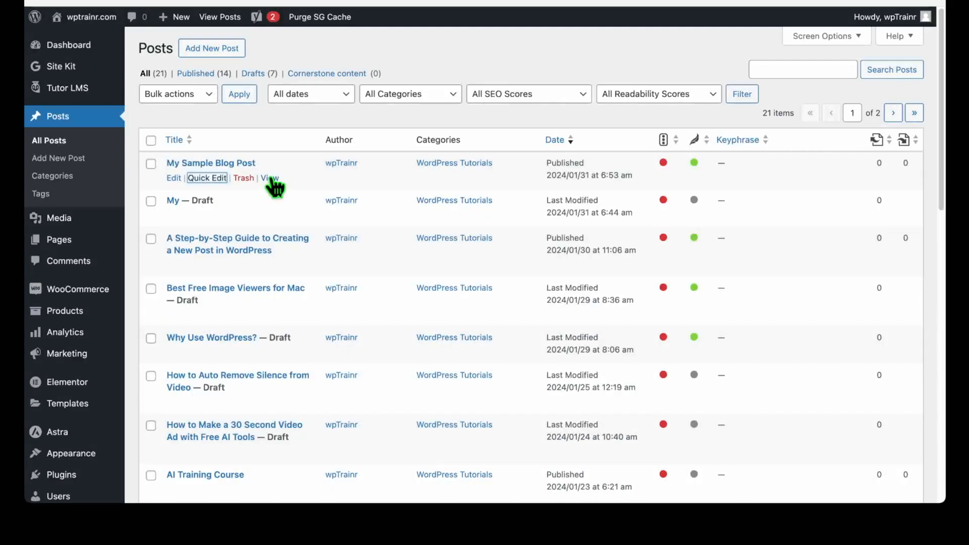
View My Sample Blog Post on the live site and open it for editing from there.
left_click(270, 178)
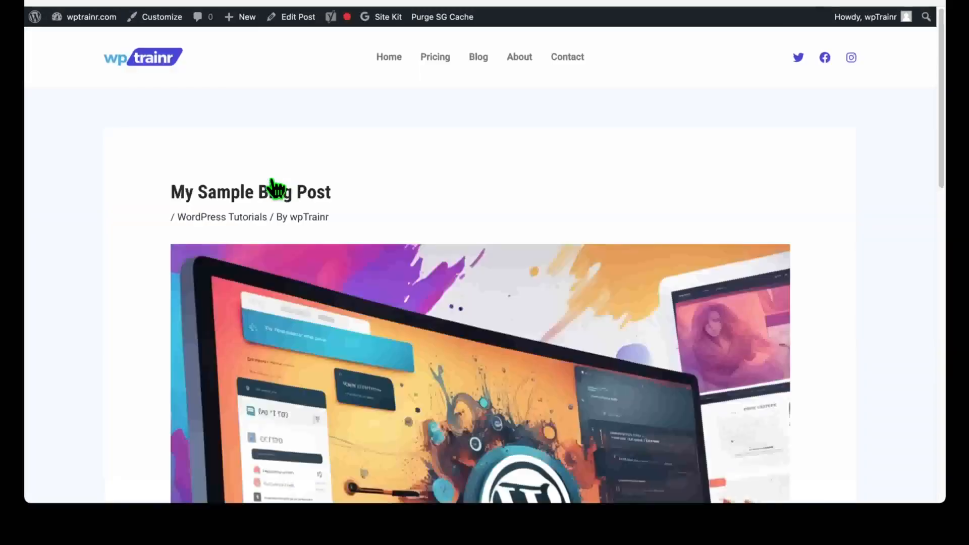
left_click(298, 17)
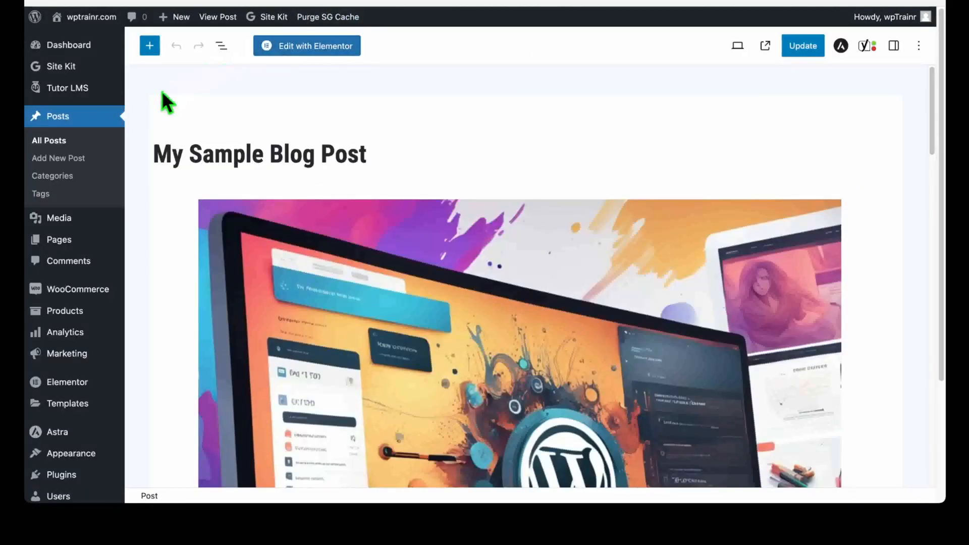
Select the first three posts in the list of all posts, examine their Bulk Edit options, and cancel the bulk edit.
left_click(67, 149)
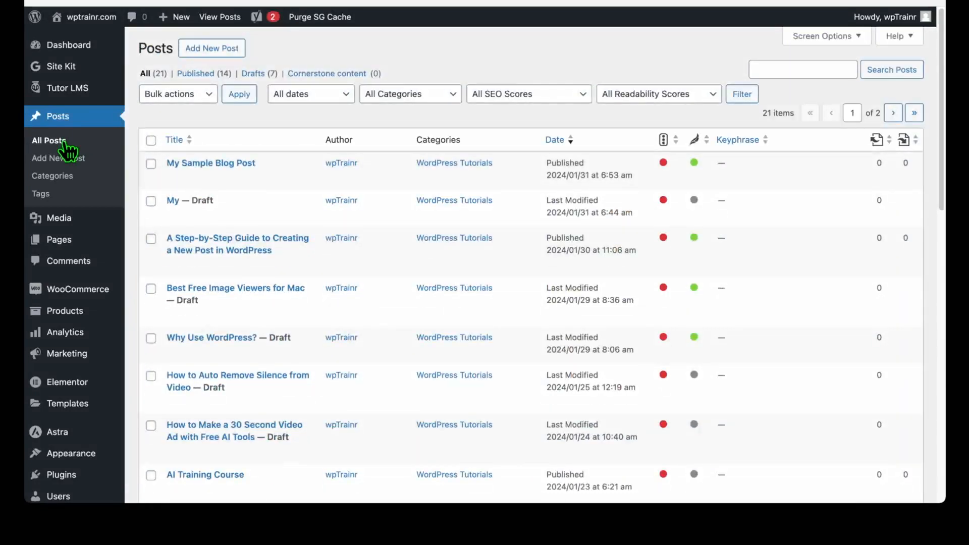
left_click(152, 163)
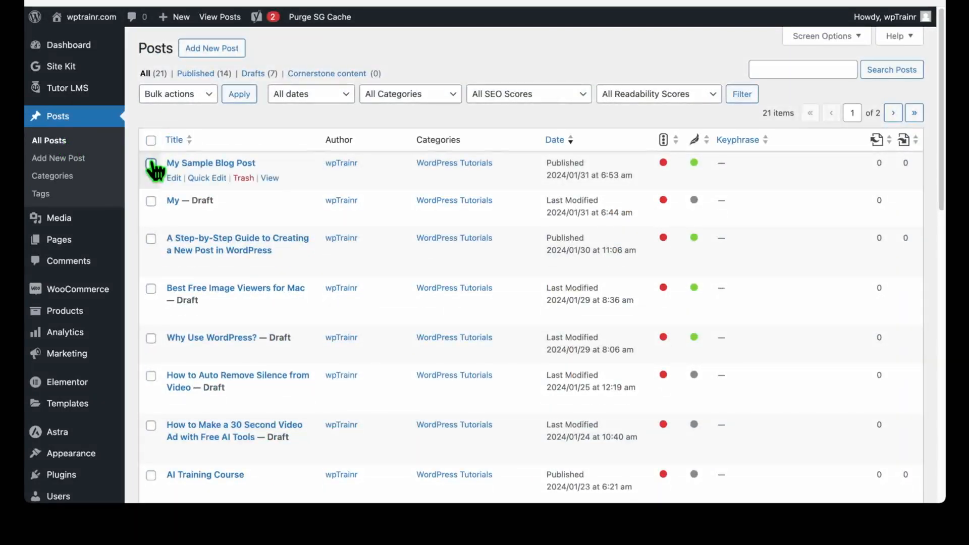
left_click(151, 201)
left_click(151, 239)
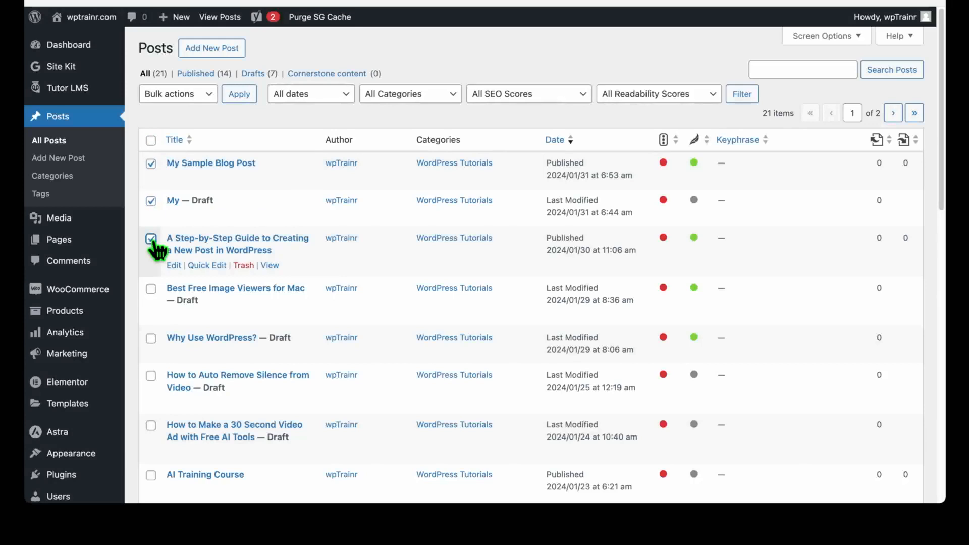
left_click(189, 95)
left_click(185, 105)
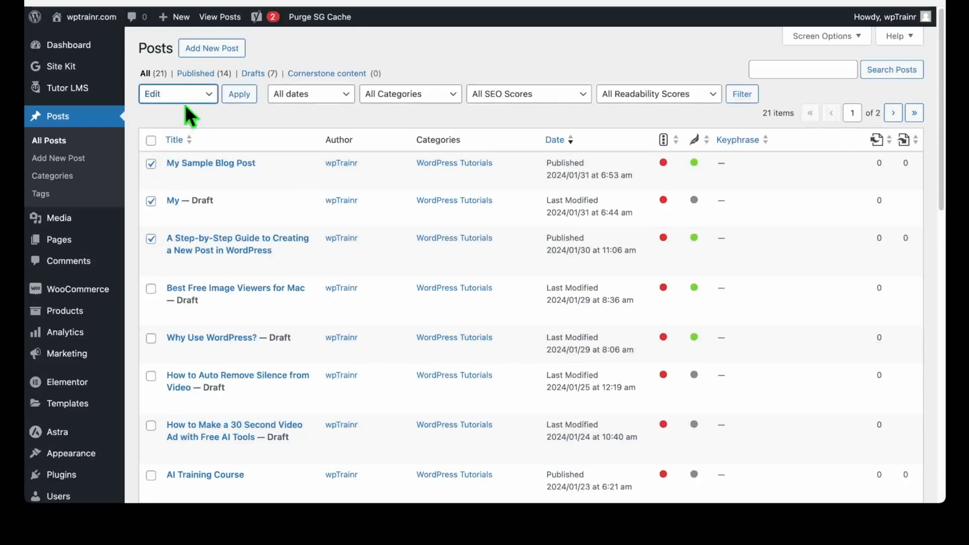
left_click(238, 97)
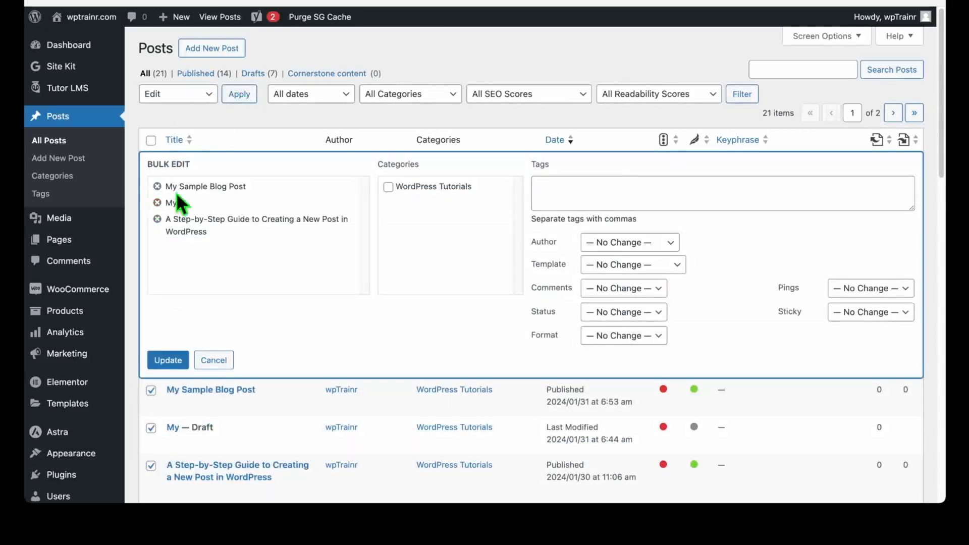
triple_click(163, 163)
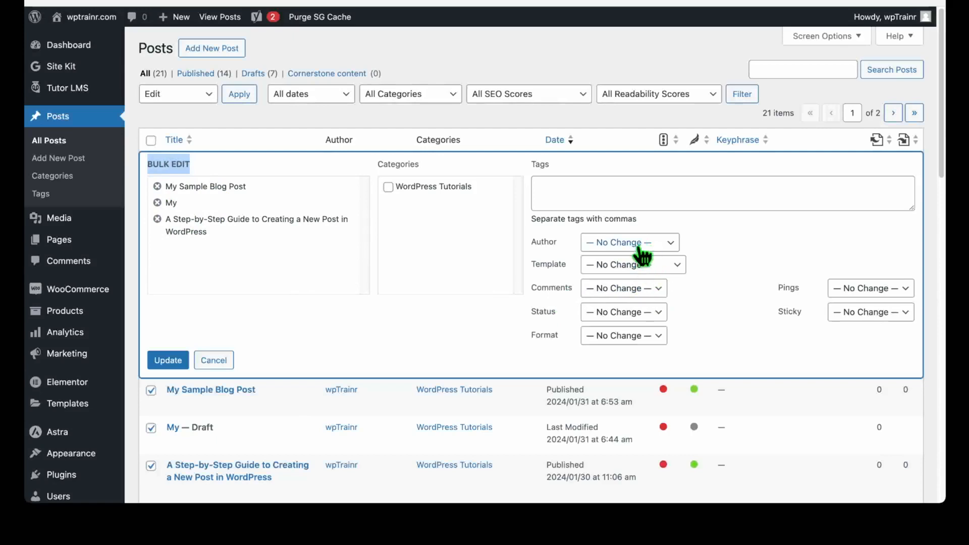
left_click(221, 360)
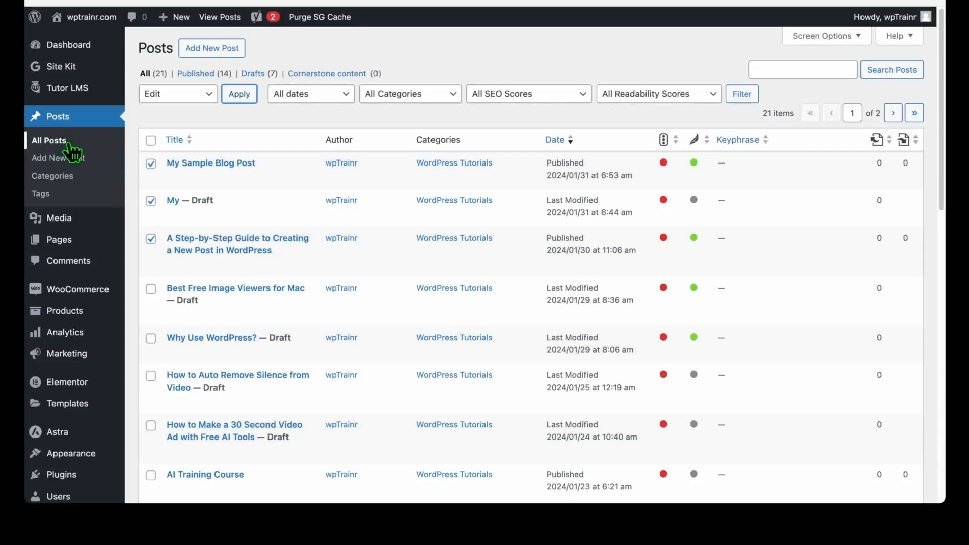
Check the bulk actions offered for the selected posts, keeping Edit as the chosen action.
mouse_move(214, 176)
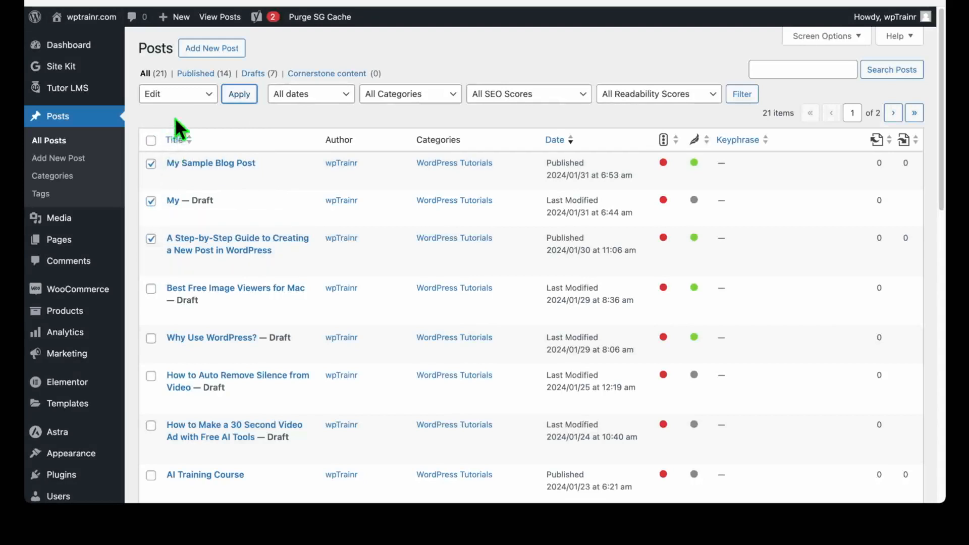
left_click(193, 97)
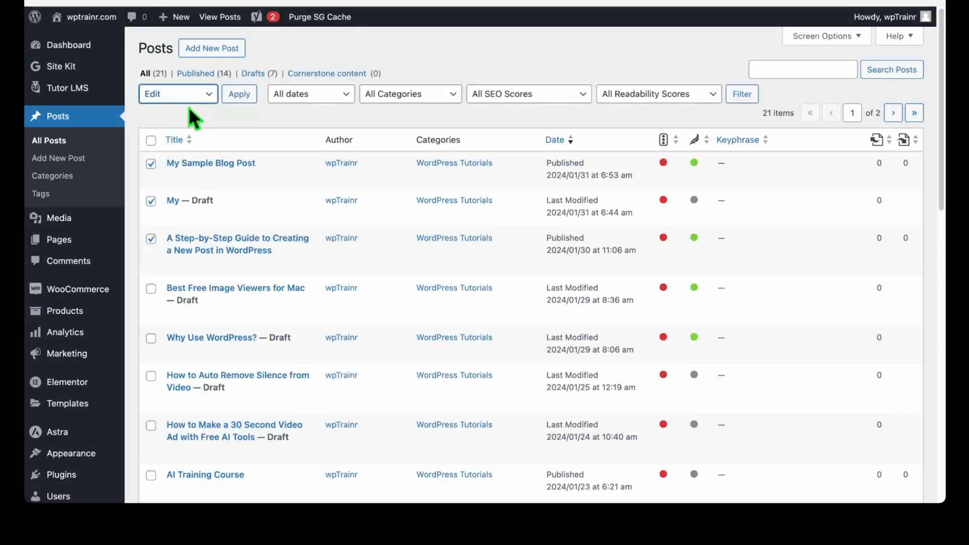
left_click(194, 107)
Open My Sample Blog Post in the editor with its settings displayed, and return to the list of all posts.
left_click(174, 178)
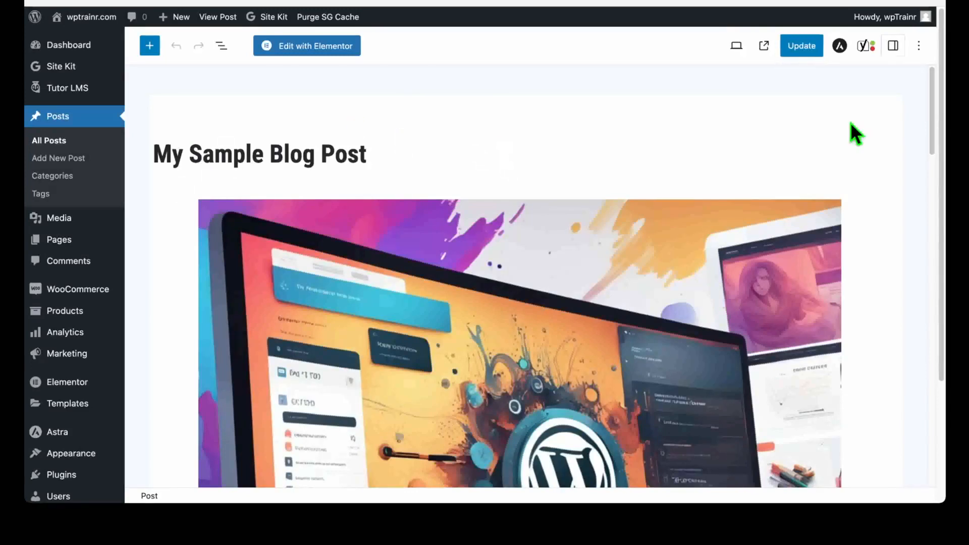
left_click(895, 47)
left_click(894, 48)
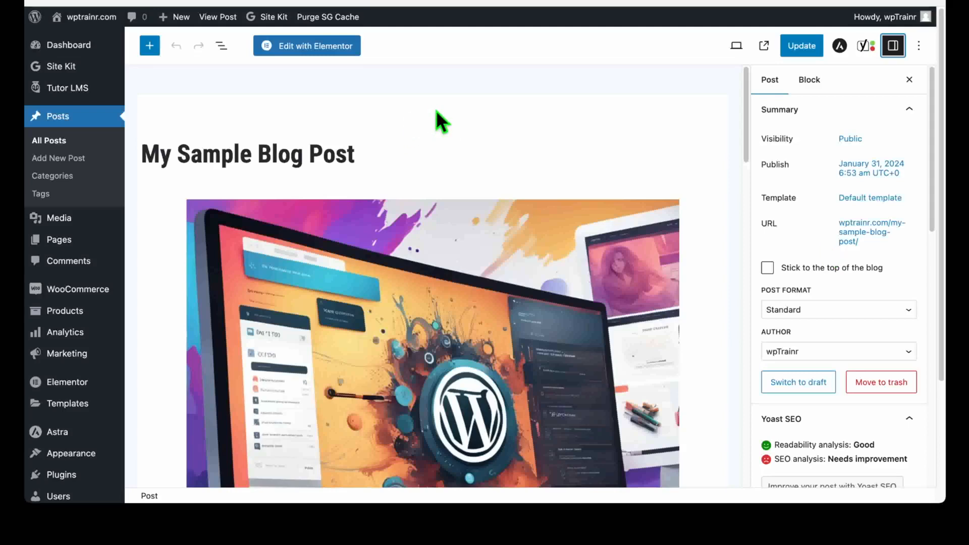
left_click(70, 146)
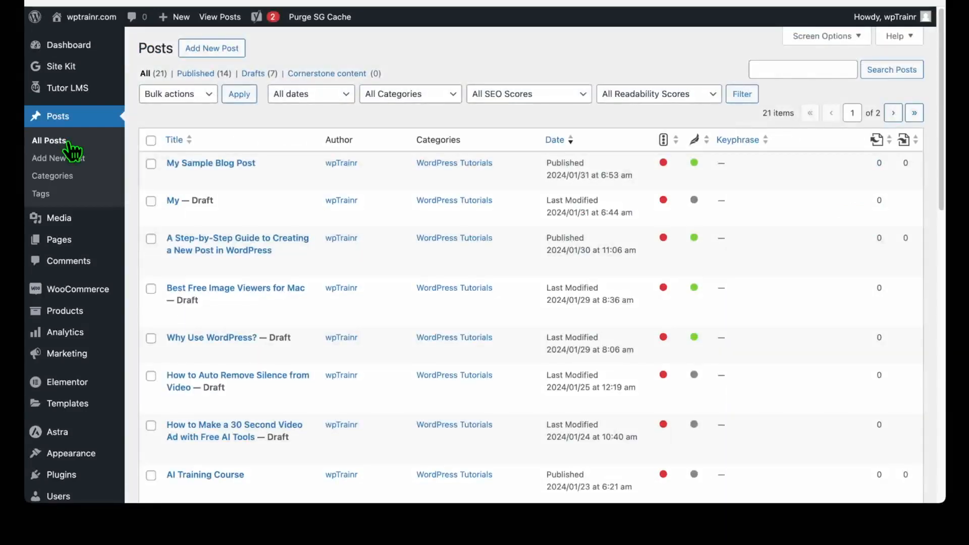
left_click(73, 146)
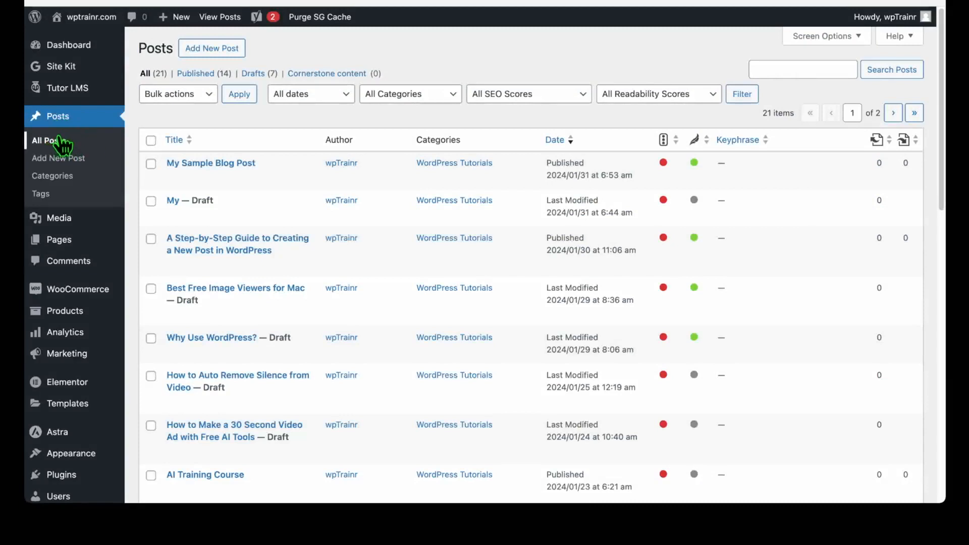